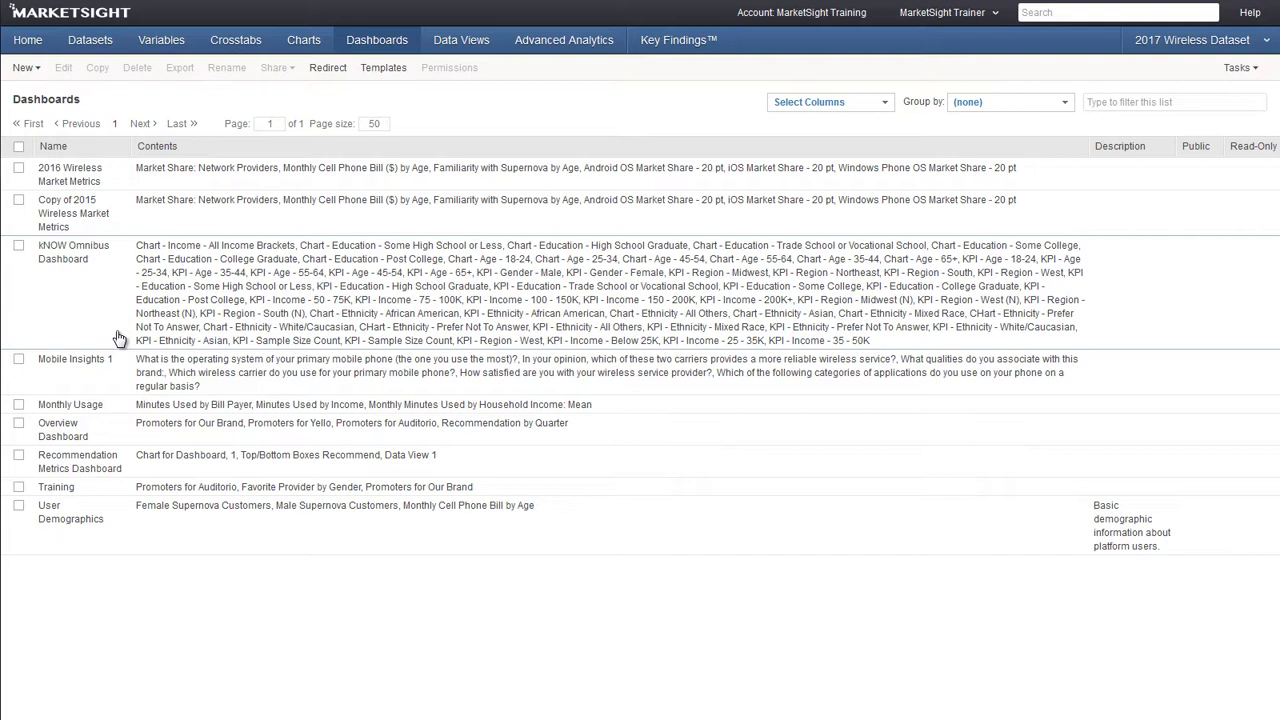
# Create a new blank dashboard and rename it 'Demographic Dashboard'
pyautogui.click(24, 69)
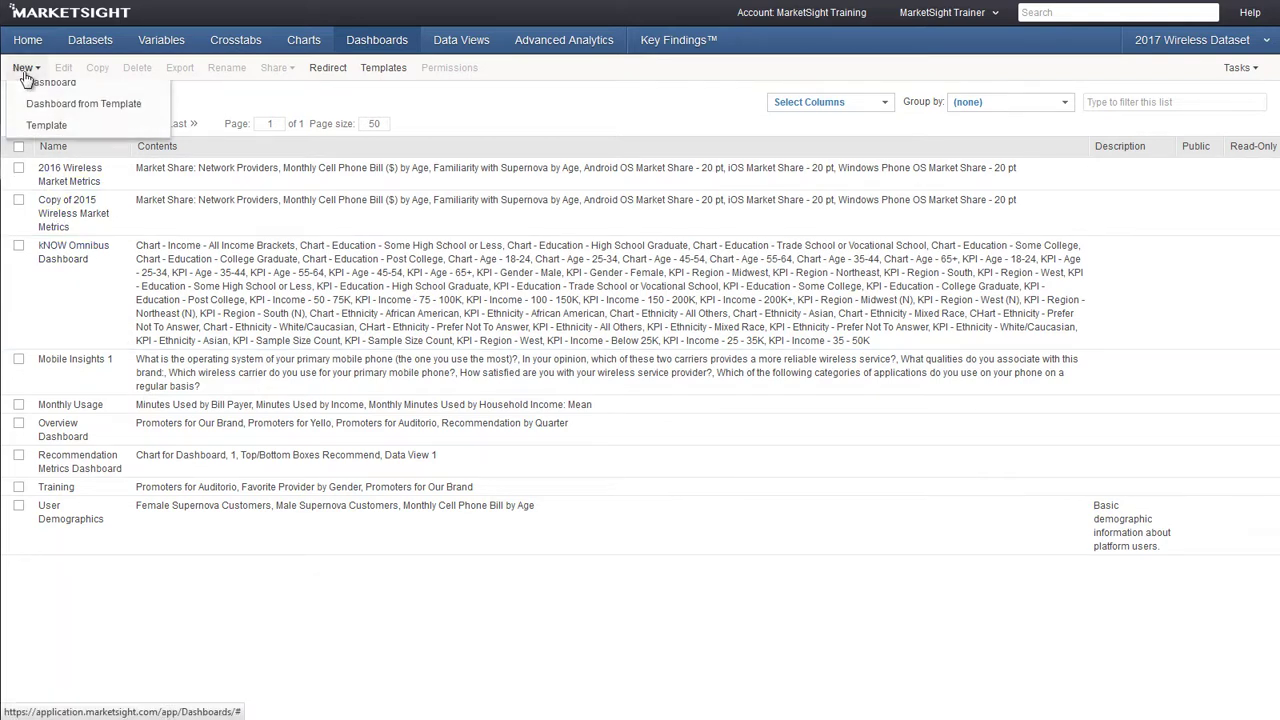
pyautogui.click(30, 92)
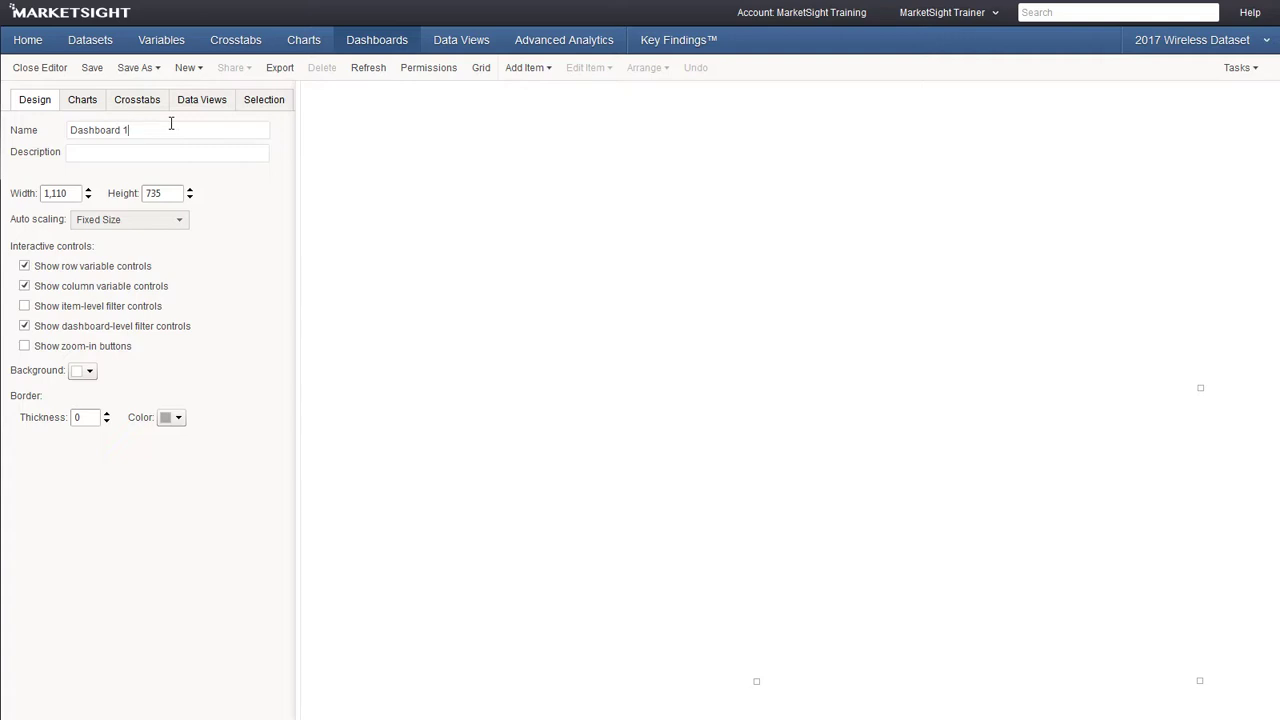
pyautogui.tripleClick(171, 123)
pyautogui.write('Demographic Dashboard')
# Add a text box reading 'Demographic Summary', make it bold, and move it toward the top left
pyautogui.click(528, 67)
pyautogui.click(541, 116)
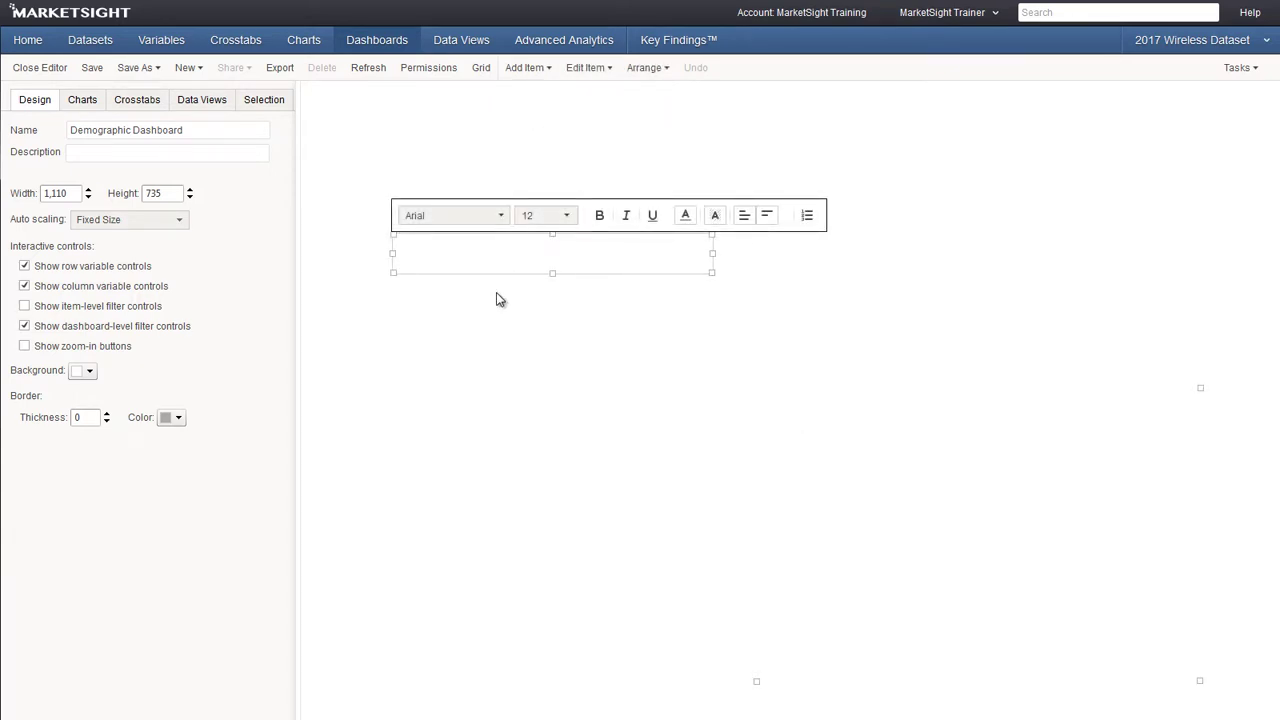
pyautogui.write('Demographic Summary')
pyautogui.hotkey('ctrl', 'a')
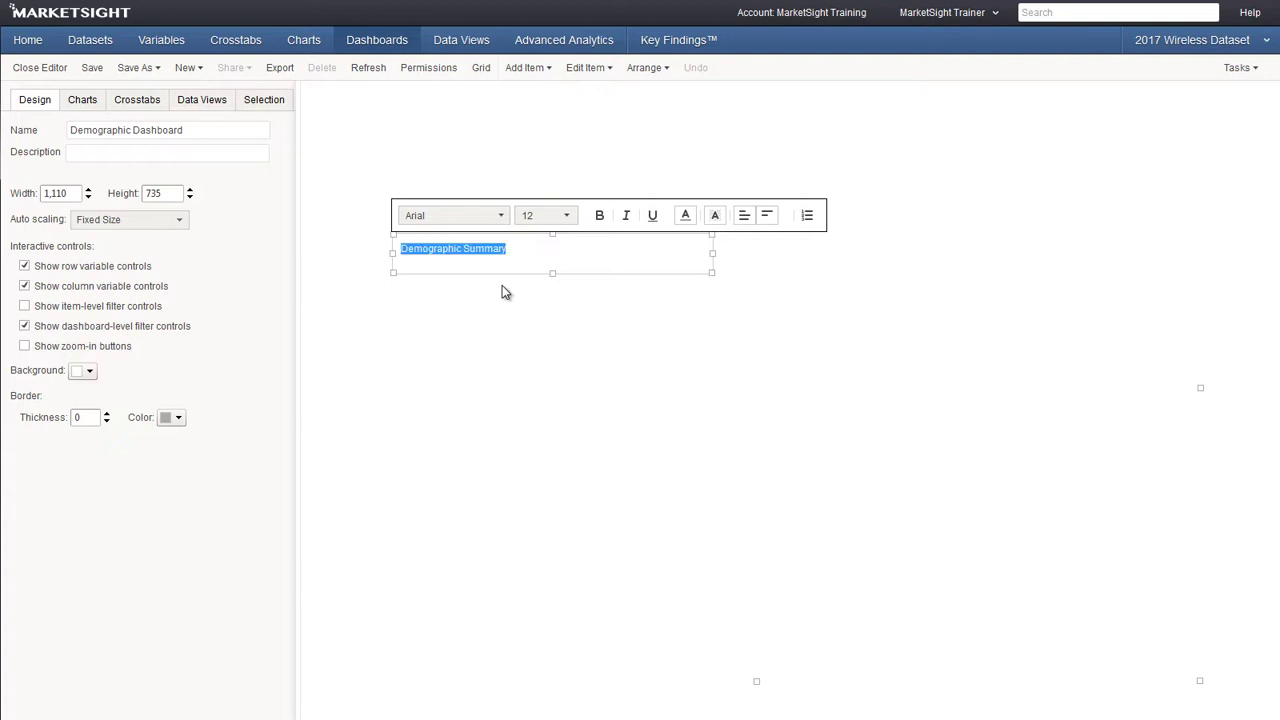
pyautogui.click(600, 215)
pyautogui.moveTo(600, 256); pyautogui.dragTo(646, 191)
# Insert an image item loaded with MS_logo_bright_blue.png
pyautogui.click(646, 231)
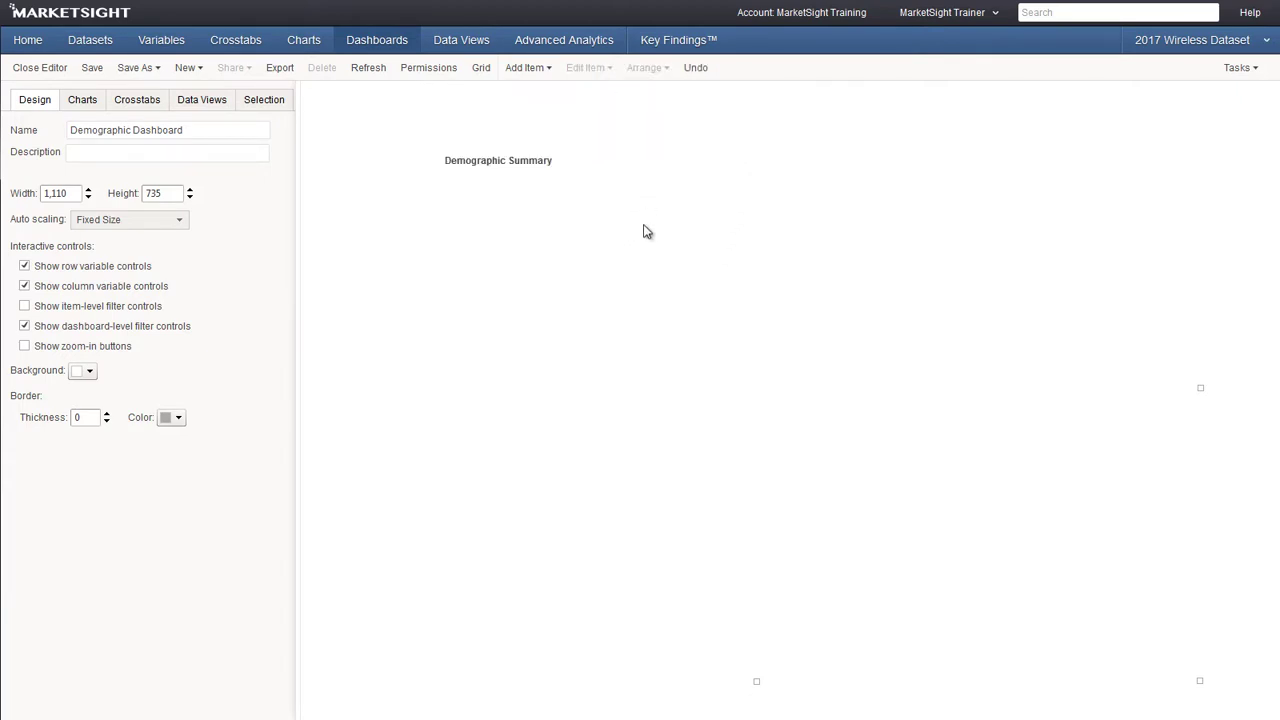
pyautogui.click(520, 72)
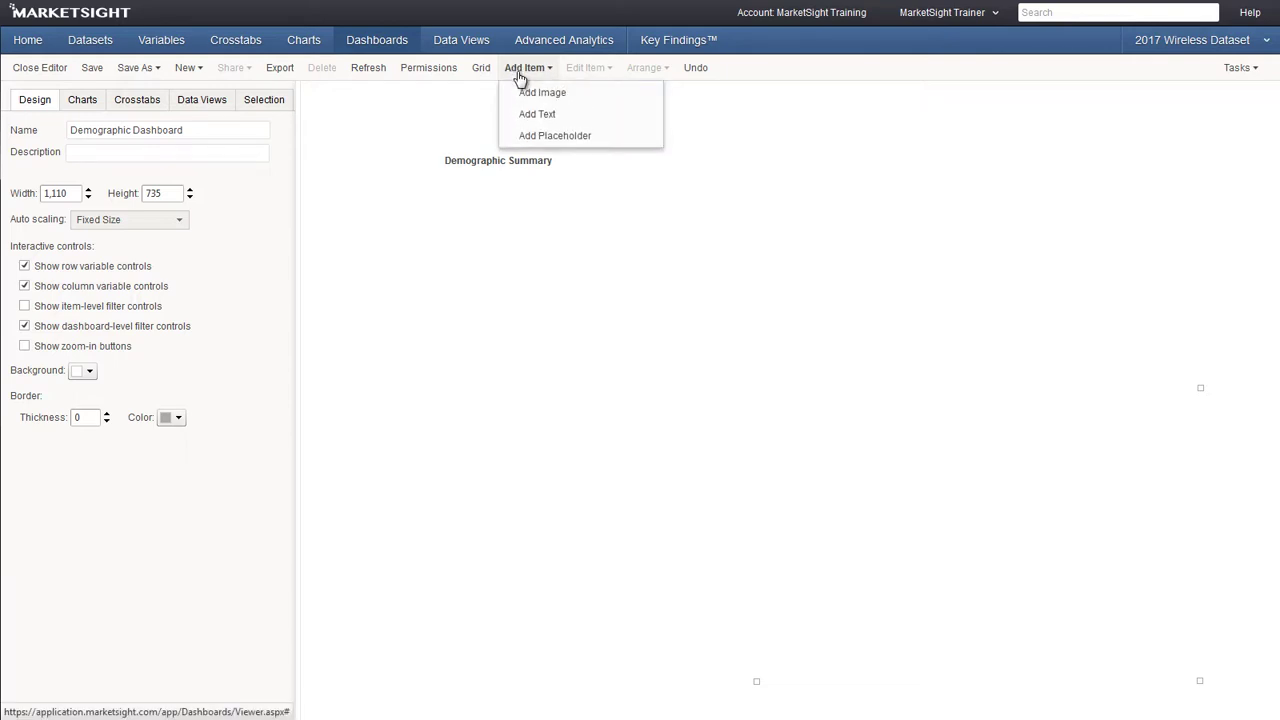
pyautogui.click(524, 92)
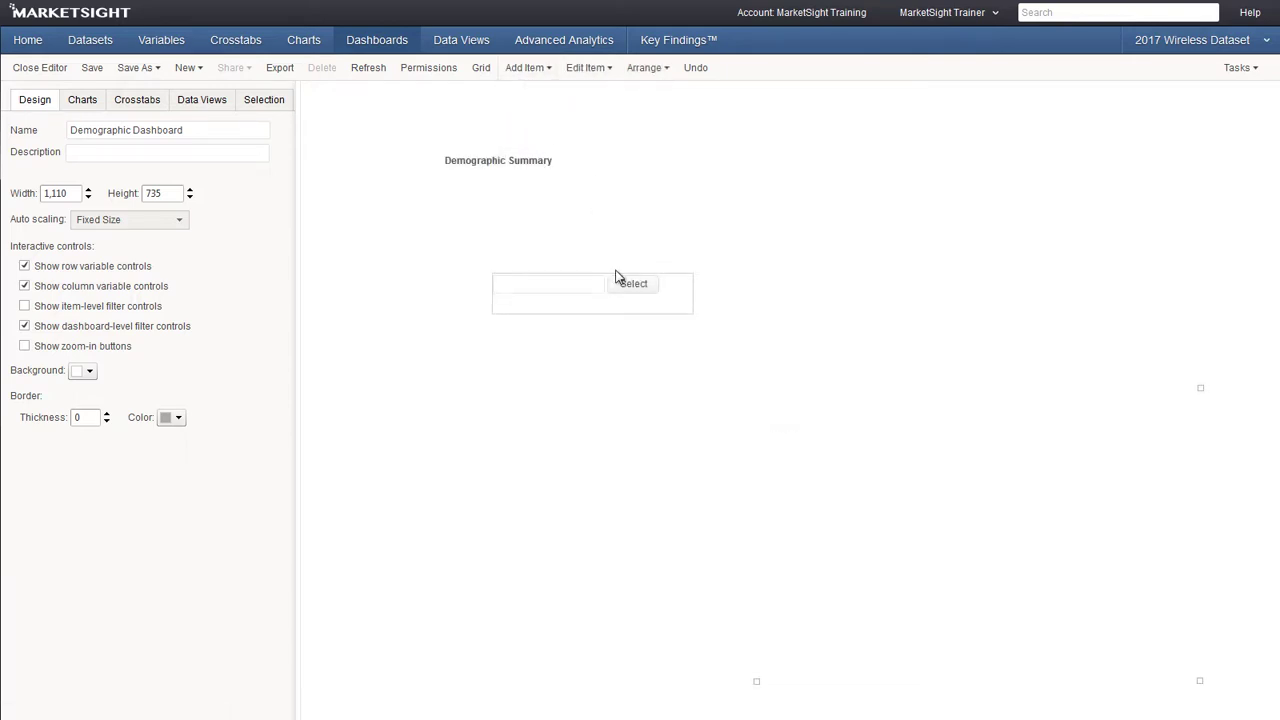
pyautogui.click(630, 284)
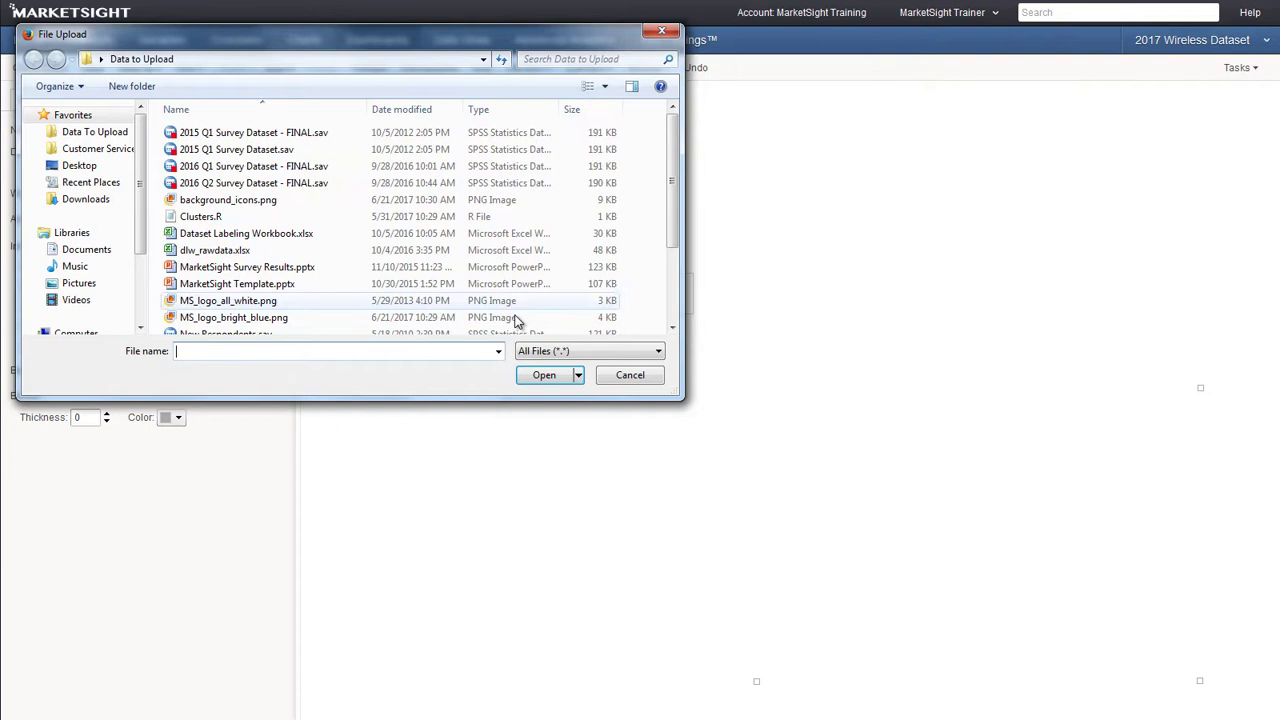
pyautogui.click(518, 318)
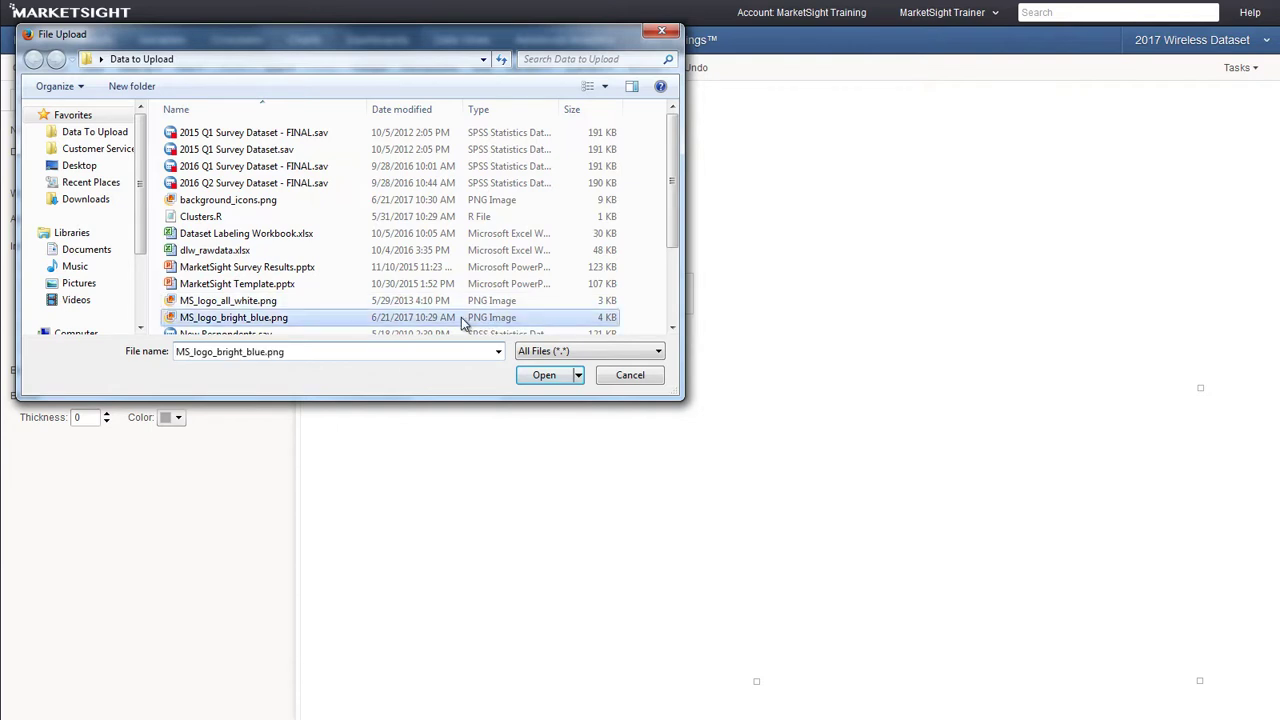
pyautogui.click(545, 380)
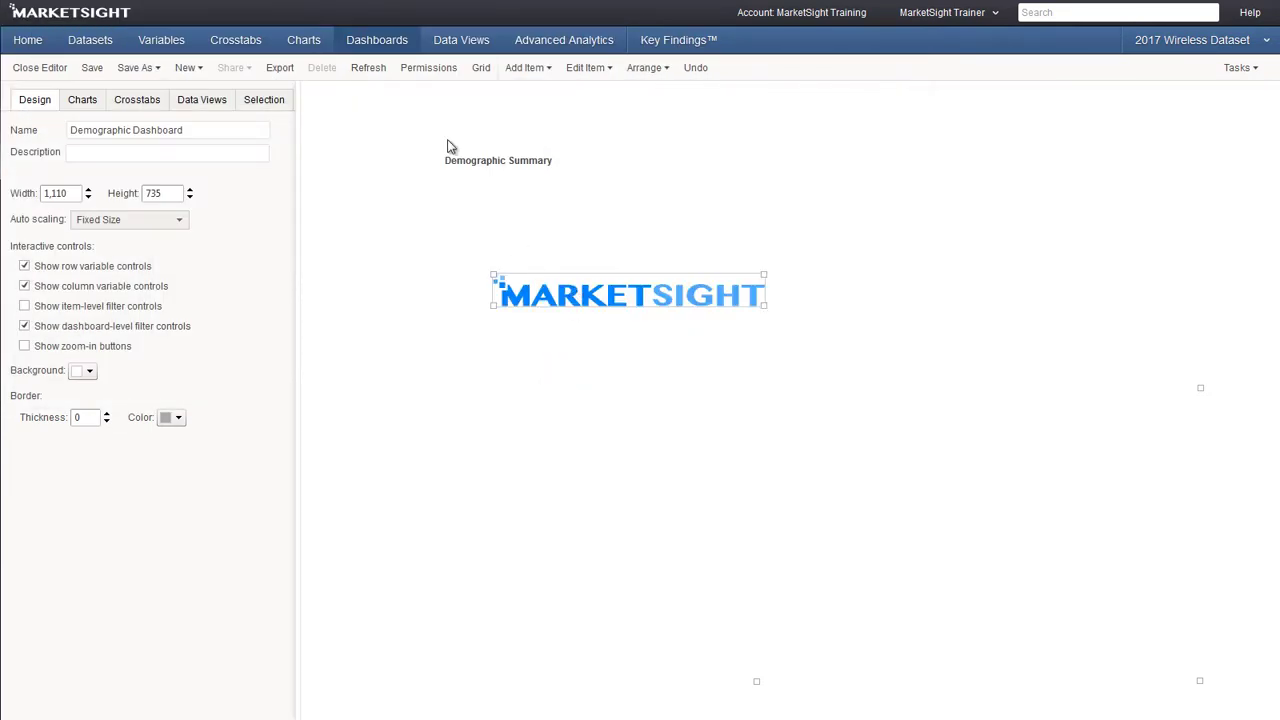
# Move the logo to the top-left corner and place the Demographic Summary heading just below it
pyautogui.moveTo(448, 147); pyautogui.dragTo(397, 120)
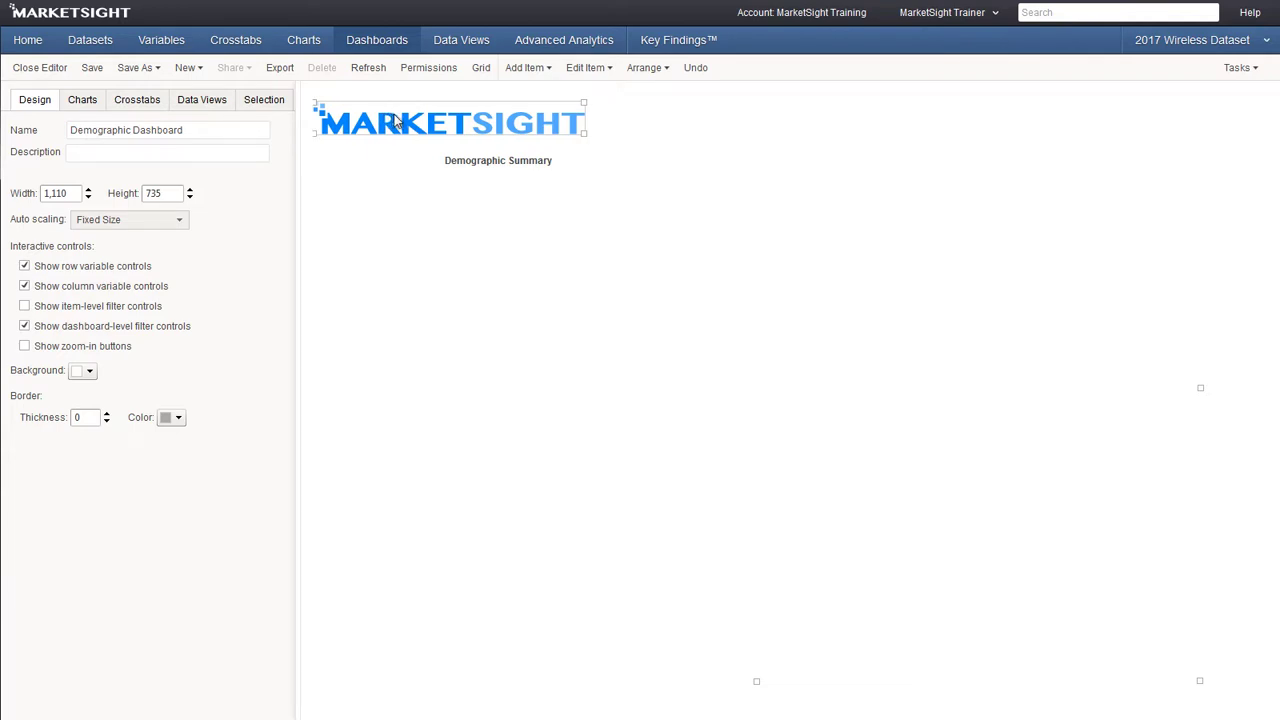
pyautogui.click(507, 155)
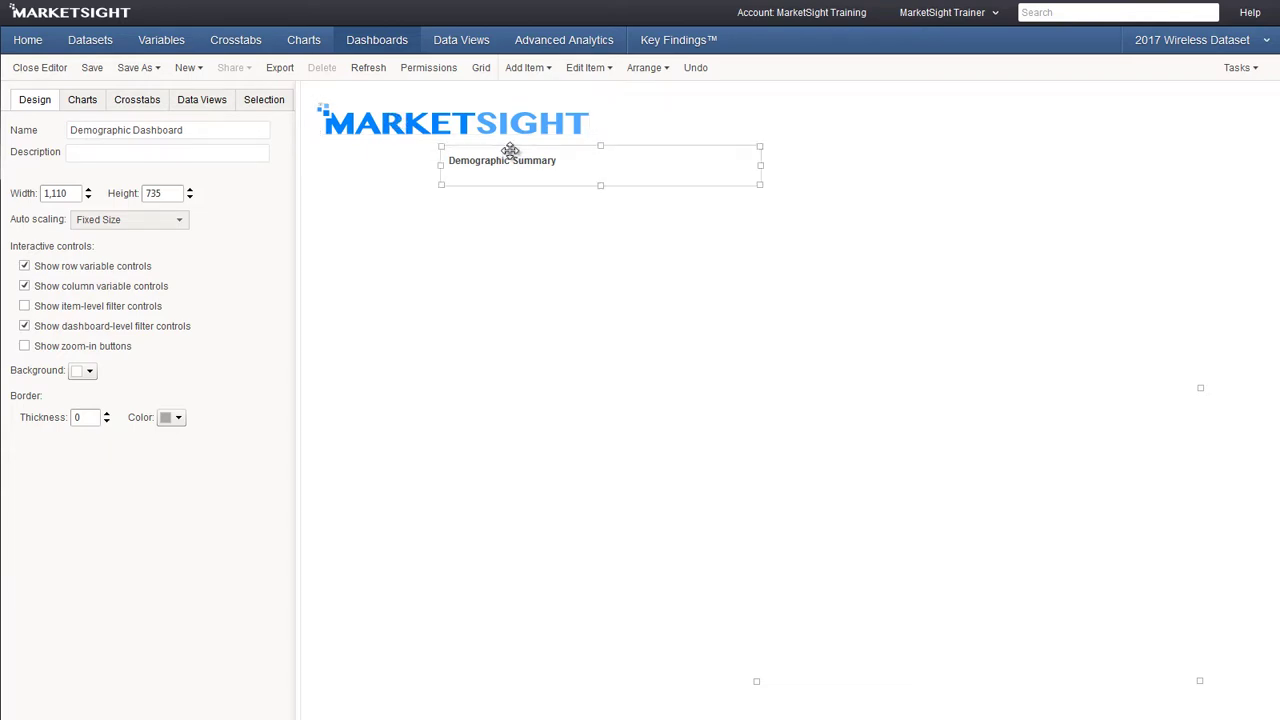
pyautogui.moveTo(510, 150); pyautogui.dragTo(535, 140)
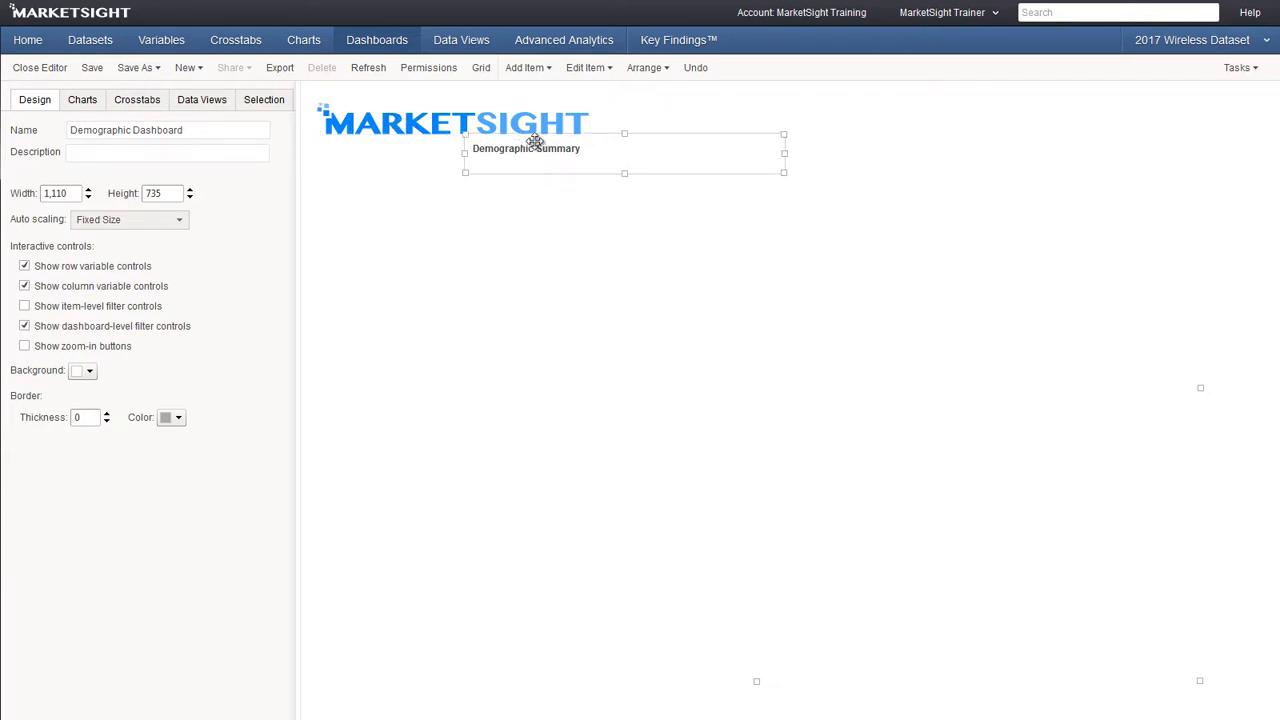
# Insert a second image item loaded with background_icons.png
pyautogui.click(593, 226)
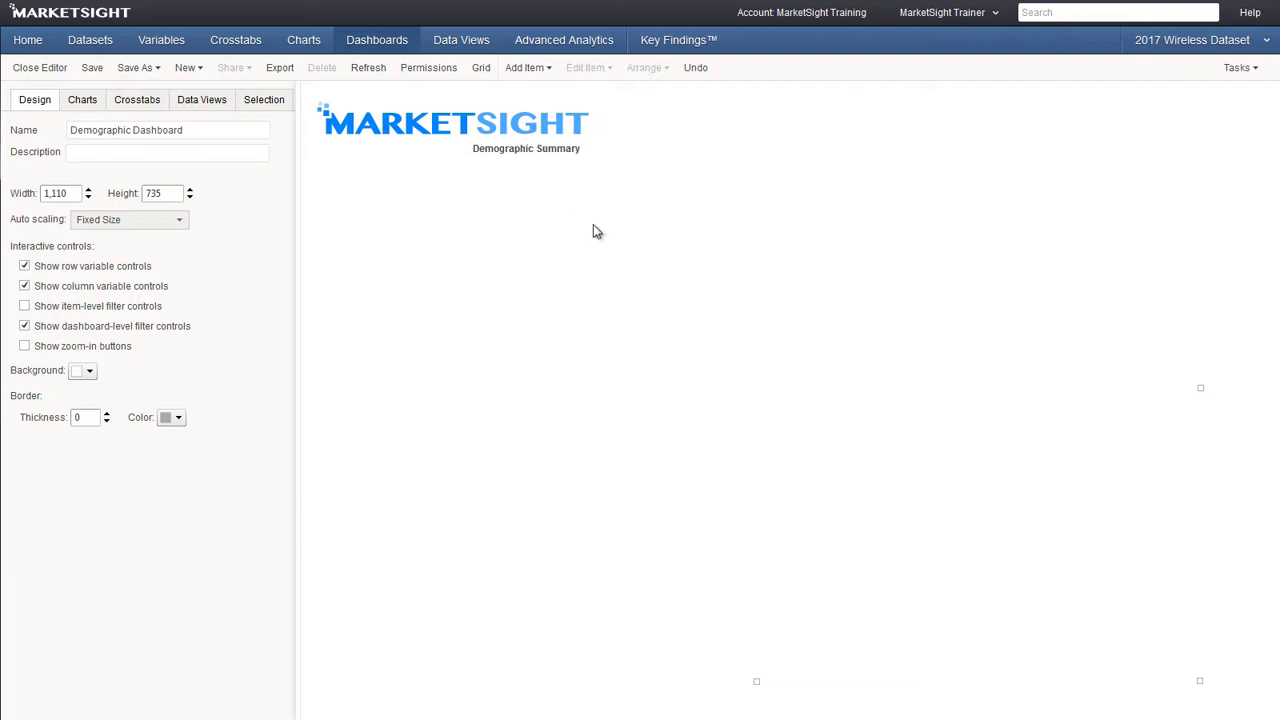
pyautogui.click(541, 74)
pyautogui.click(543, 92)
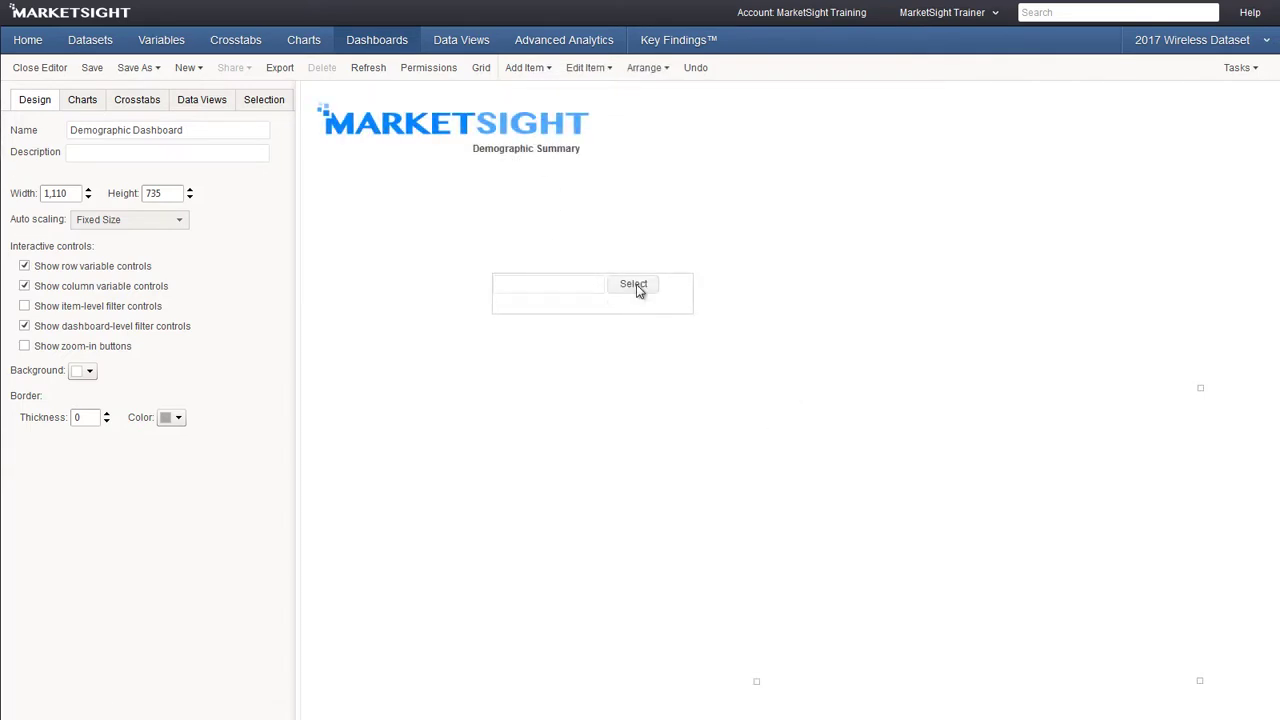
pyautogui.click(635, 284)
pyautogui.click(337, 204)
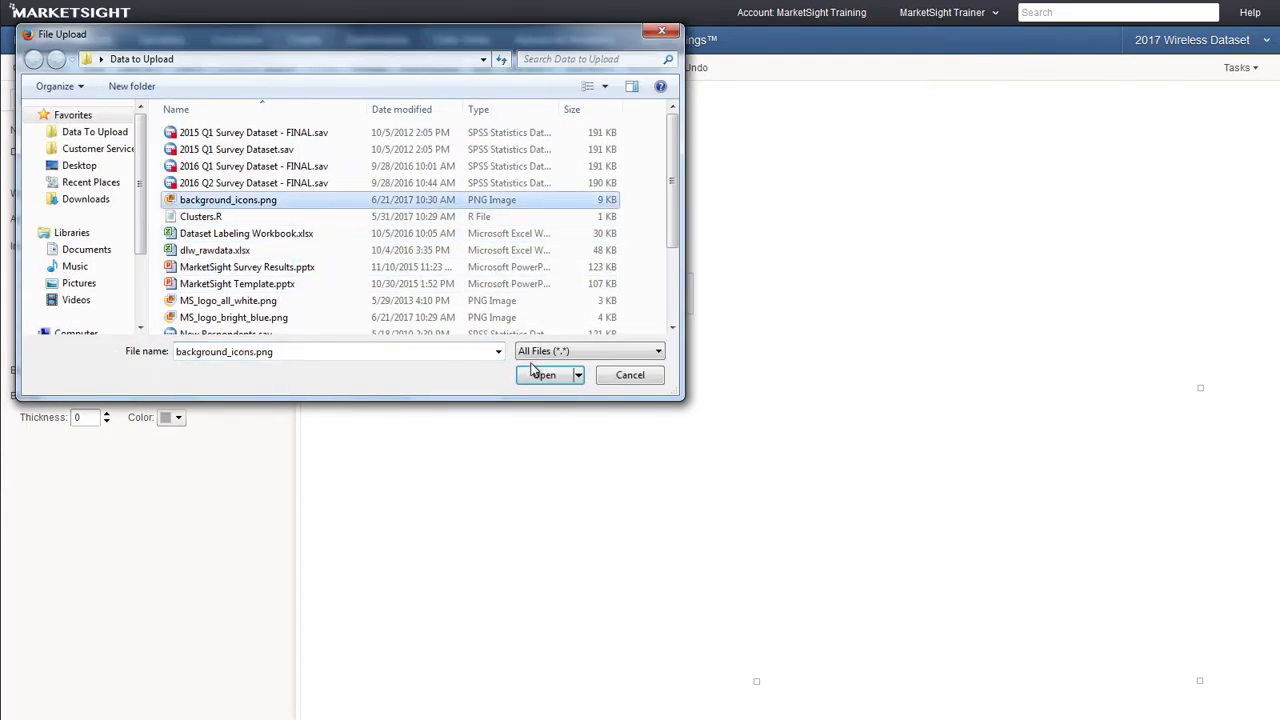
pyautogui.click(537, 373)
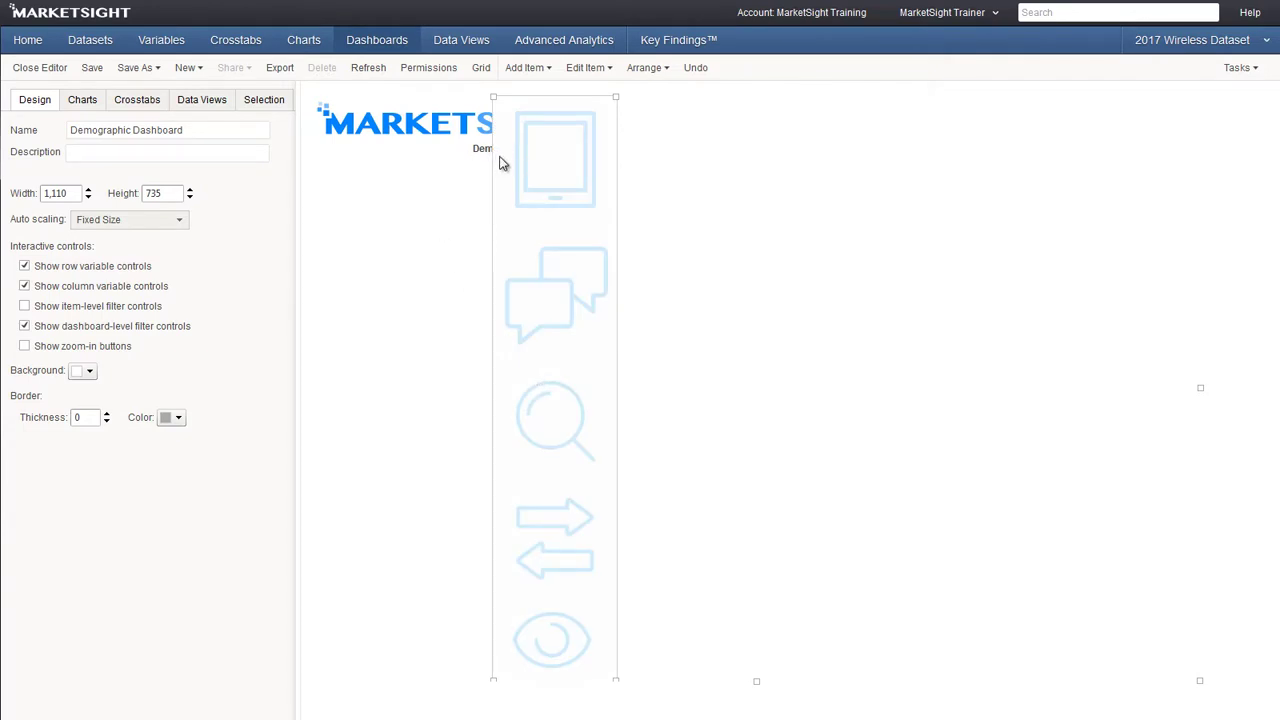
# Bring the Text 1 heading to the front and move the icon strip to the right edge
pyautogui.click(290, 107)
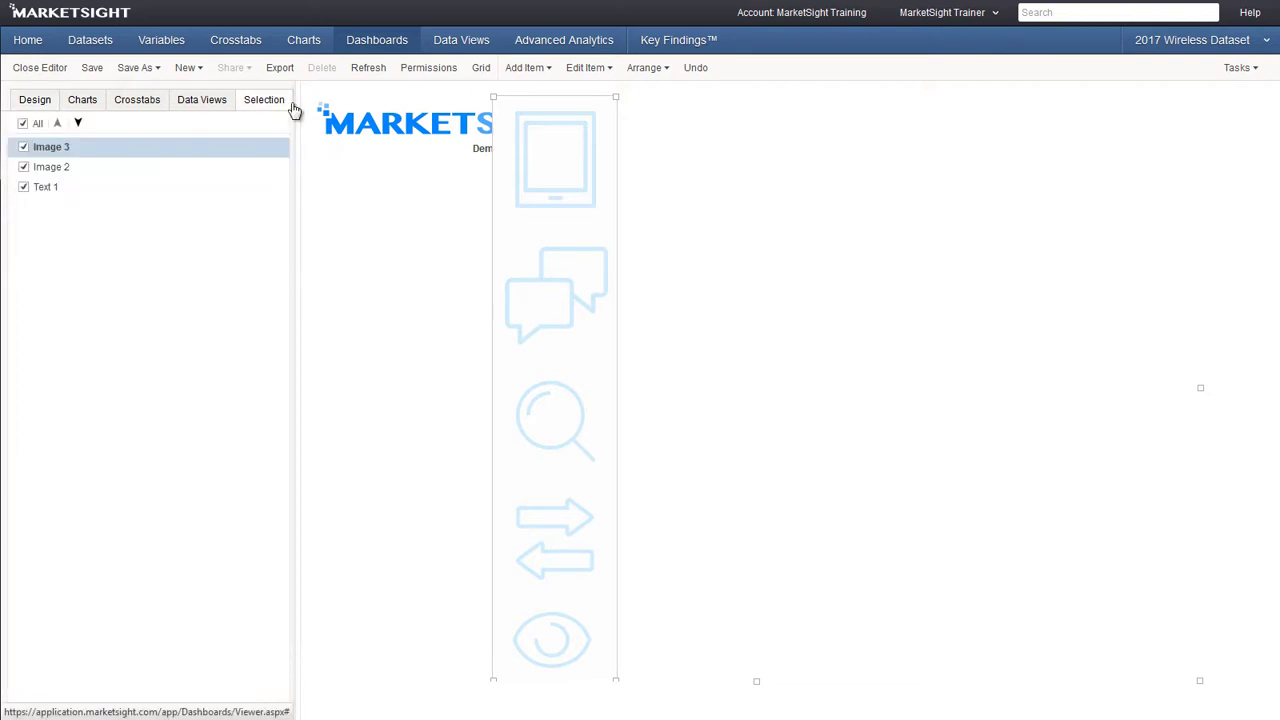
pyautogui.click(52, 195)
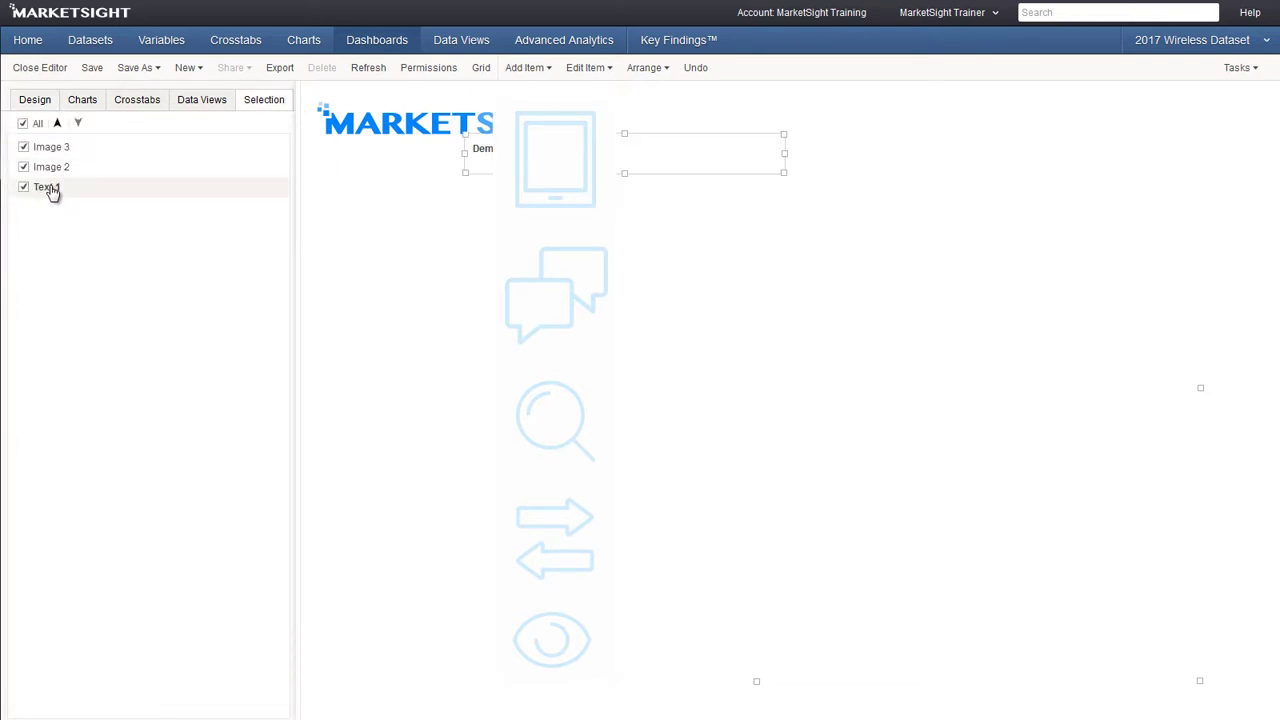
pyautogui.click(57, 123)
pyautogui.click(58, 124)
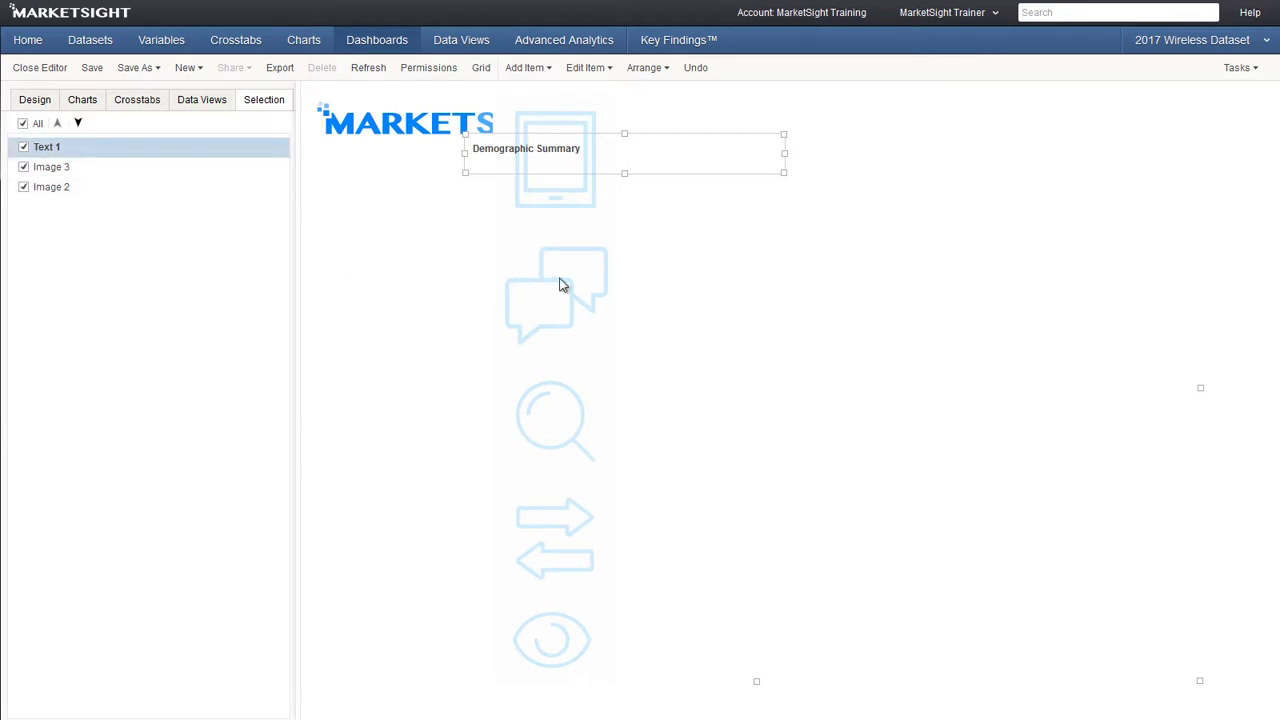
pyautogui.moveTo(563, 286); pyautogui.dragTo(1106, 289)
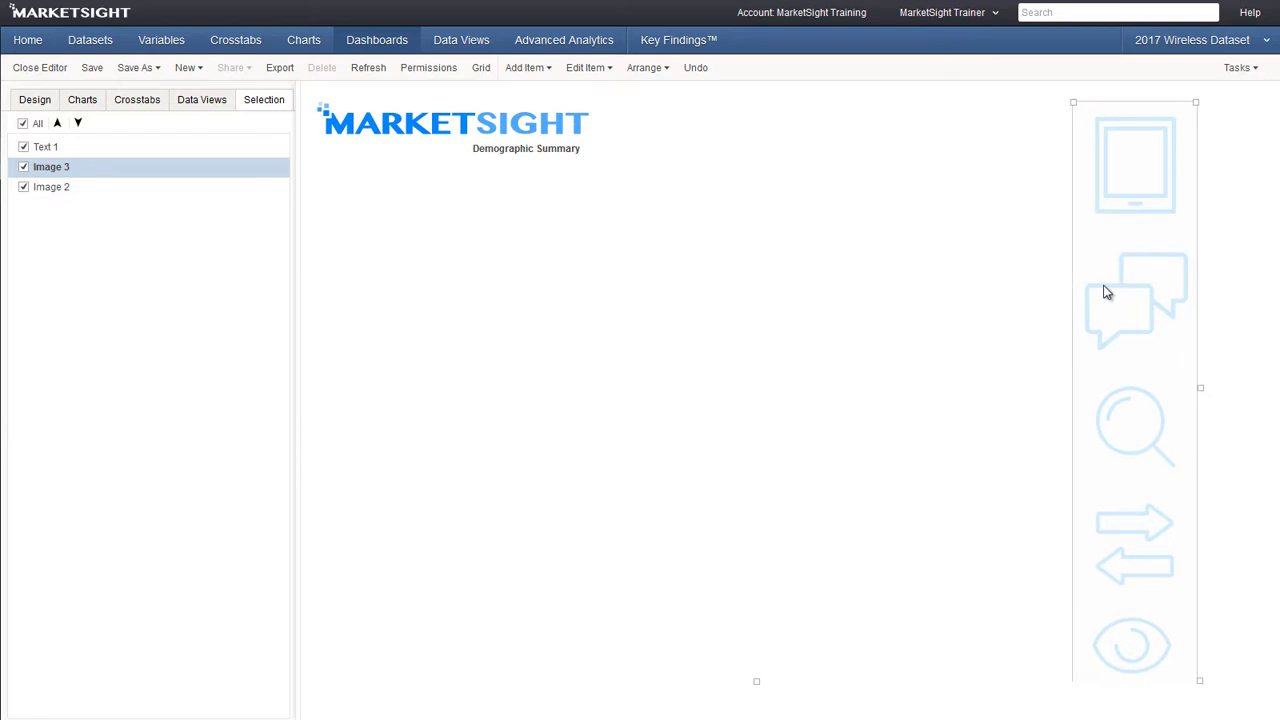
# Place Current Provider and Favorite Provider bar charts, then Age Segments and Ethnicity pies at right
pyautogui.click(894, 253)
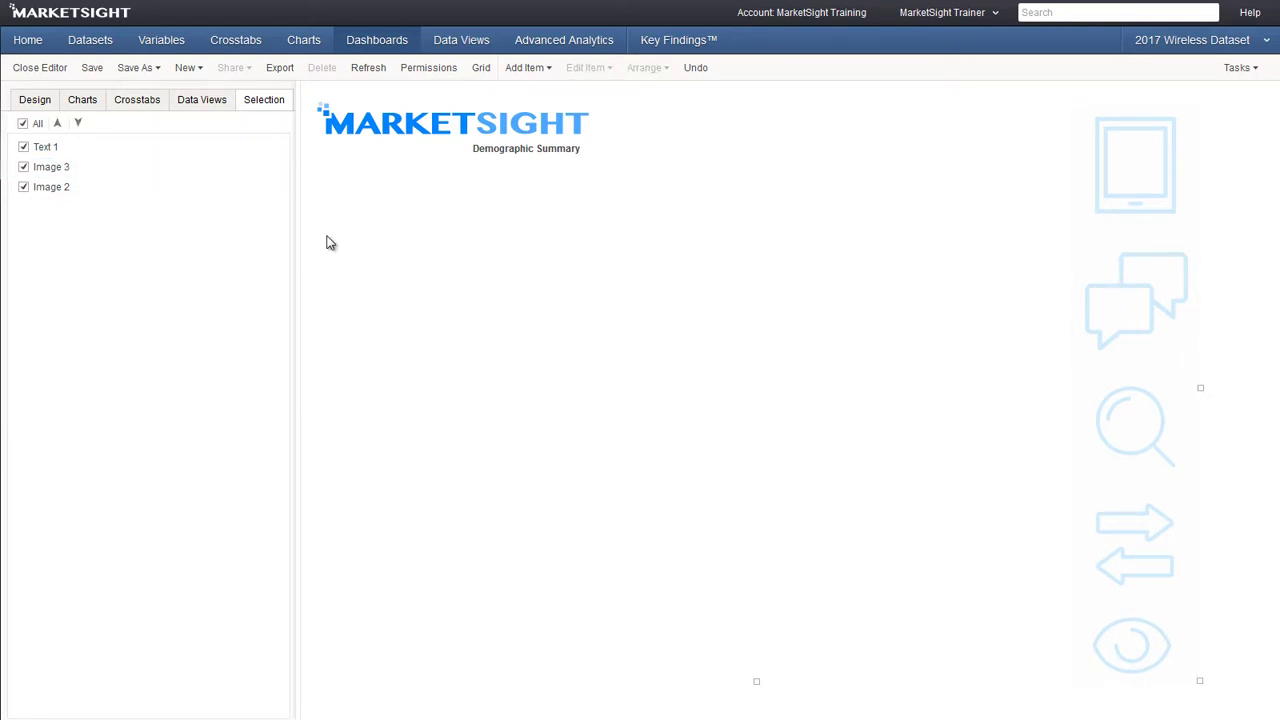
pyautogui.click(82, 100)
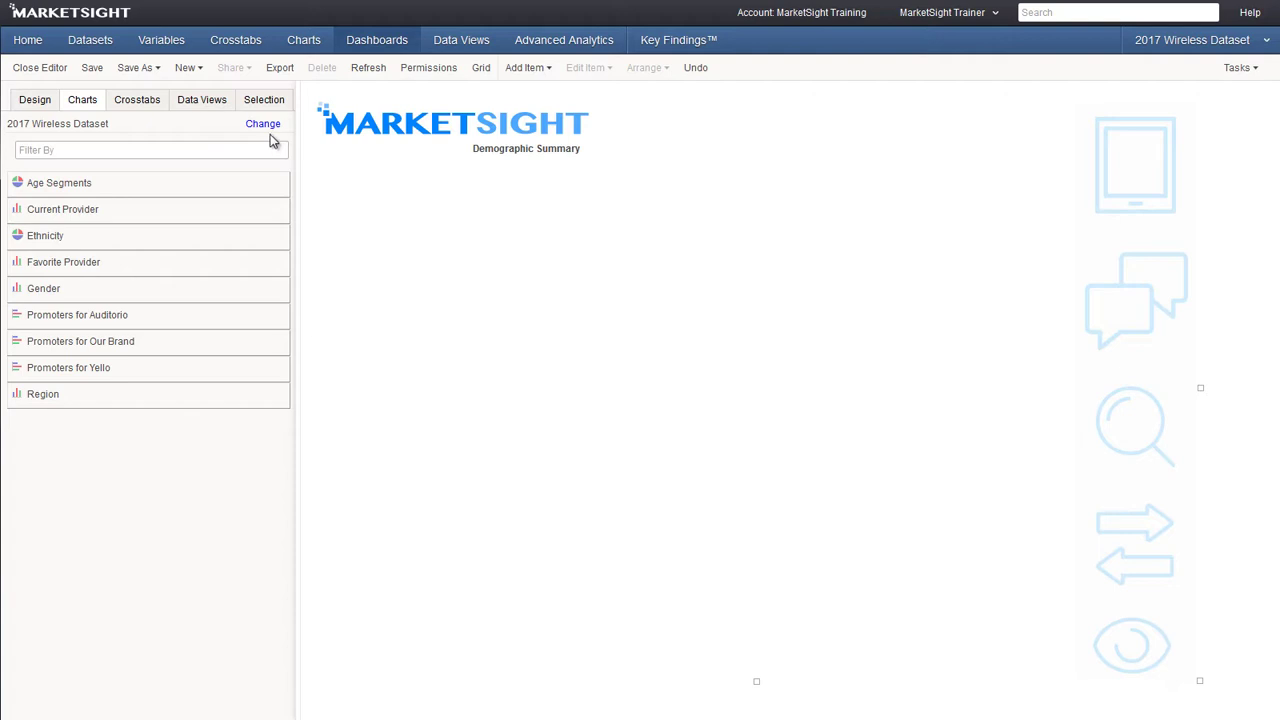
pyautogui.moveTo(104, 210); pyautogui.dragTo(380, 262)
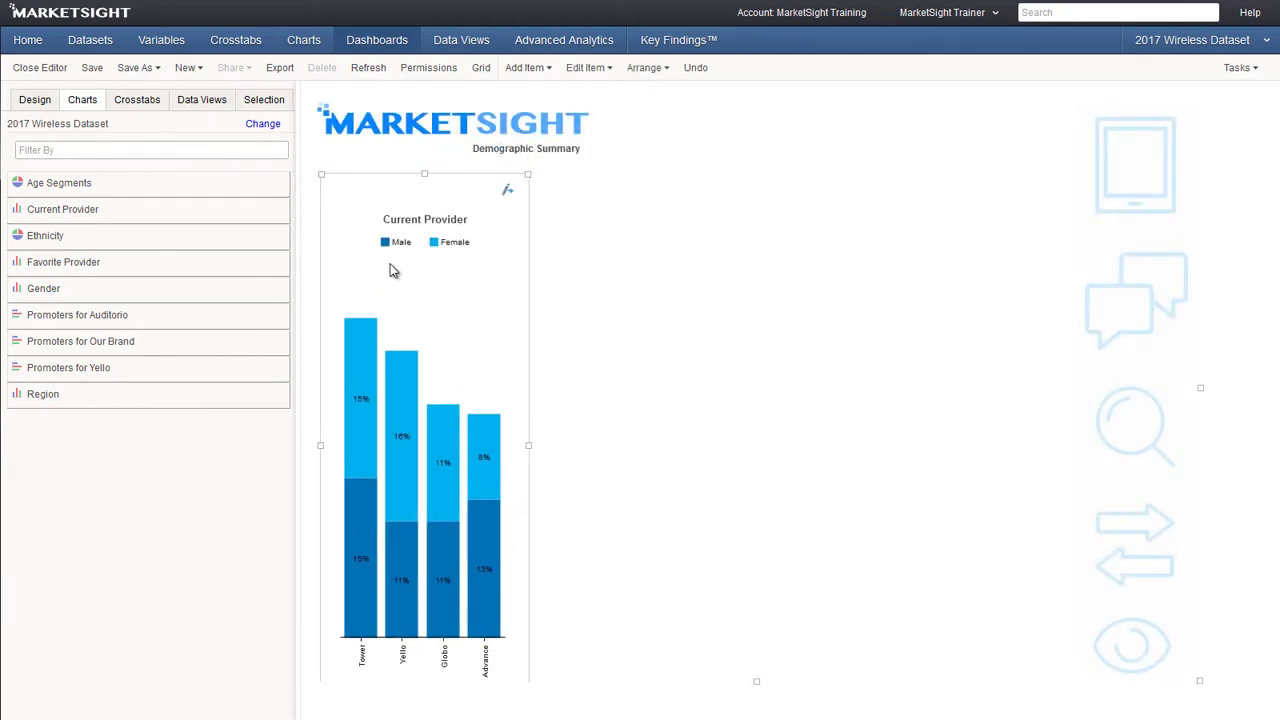
pyautogui.moveTo(393, 270); pyautogui.dragTo(388, 257)
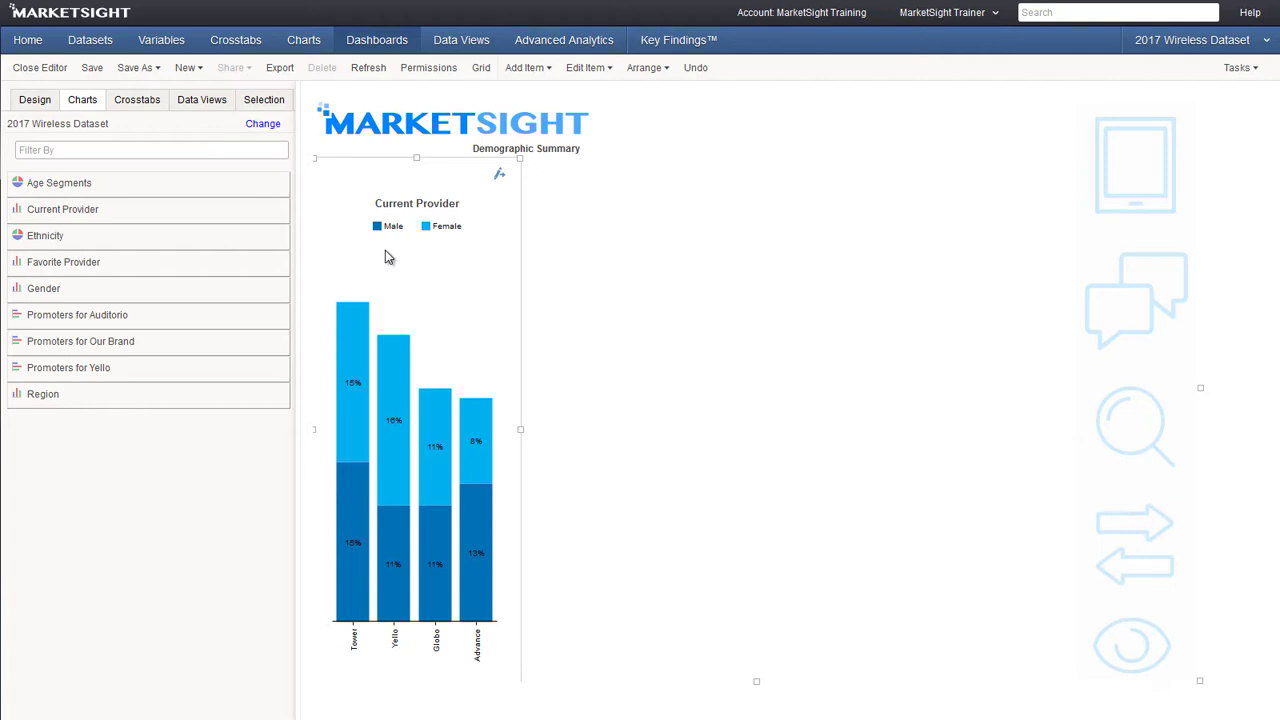
pyautogui.moveTo(214, 259); pyautogui.dragTo(624, 248)
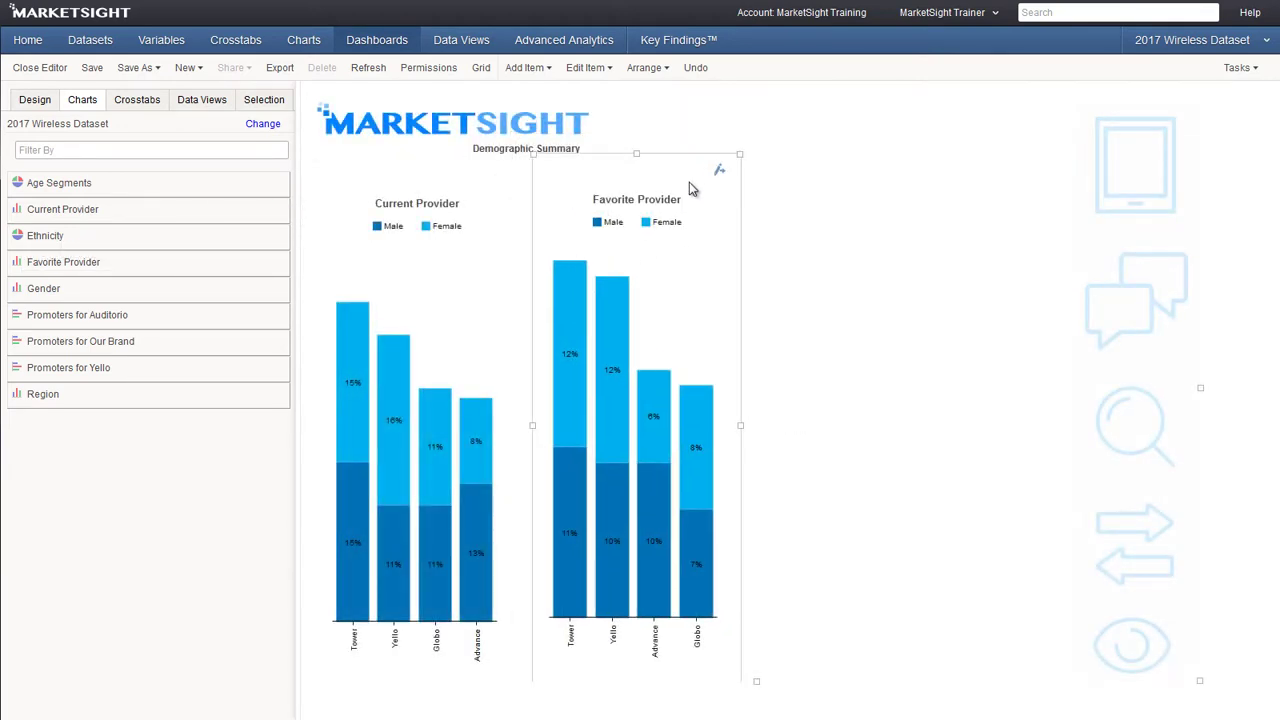
pyautogui.moveTo(690, 188); pyautogui.dragTo(677, 190)
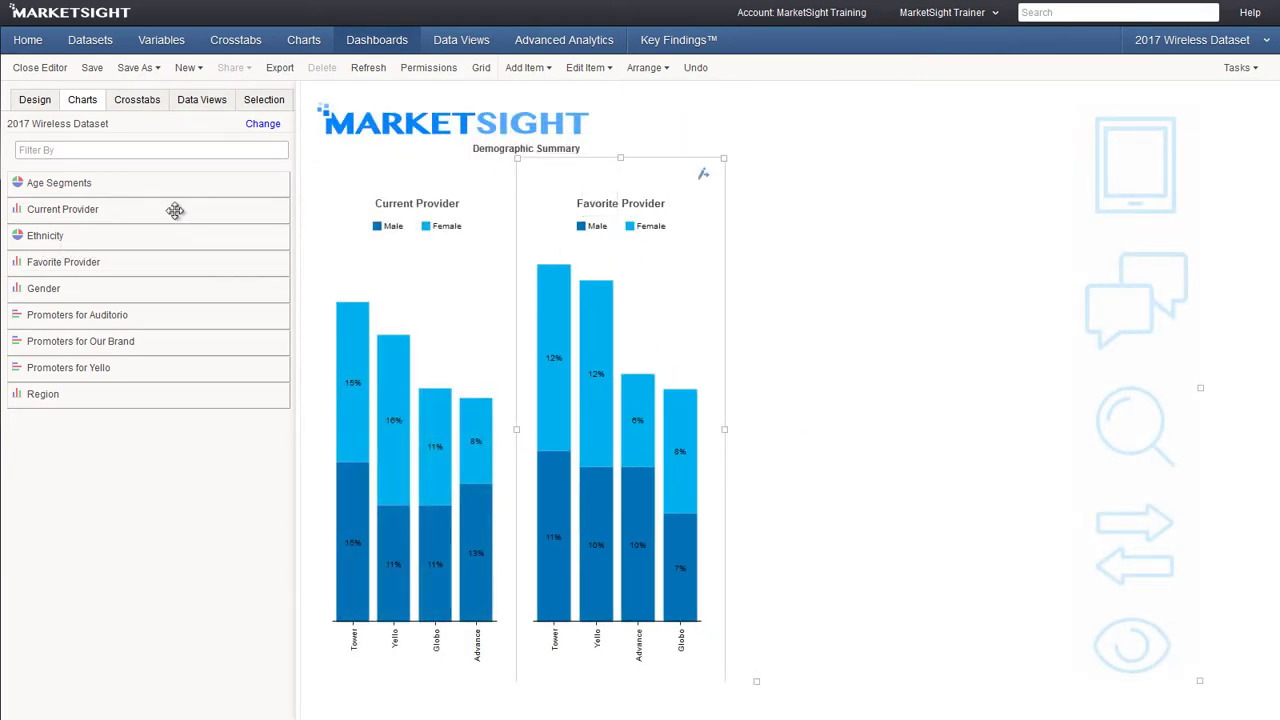
pyautogui.moveTo(171, 182); pyautogui.dragTo(955, 173)
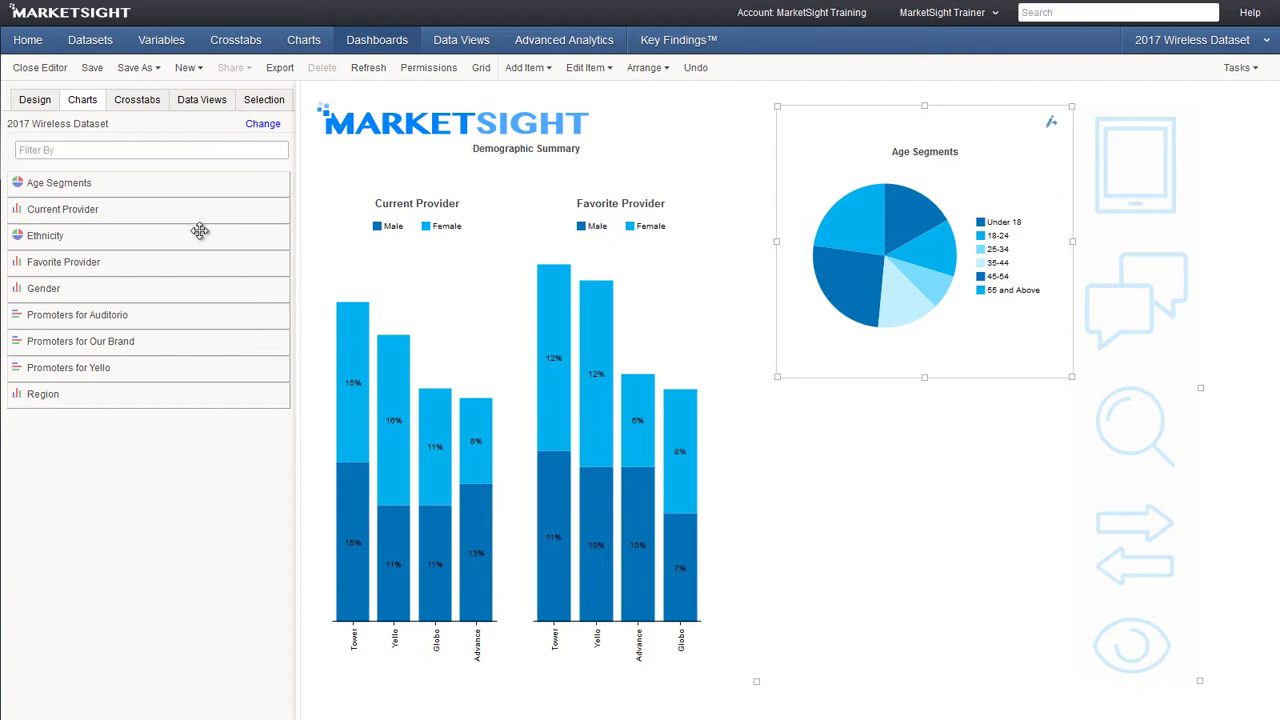
pyautogui.moveTo(194, 234); pyautogui.dragTo(922, 519)
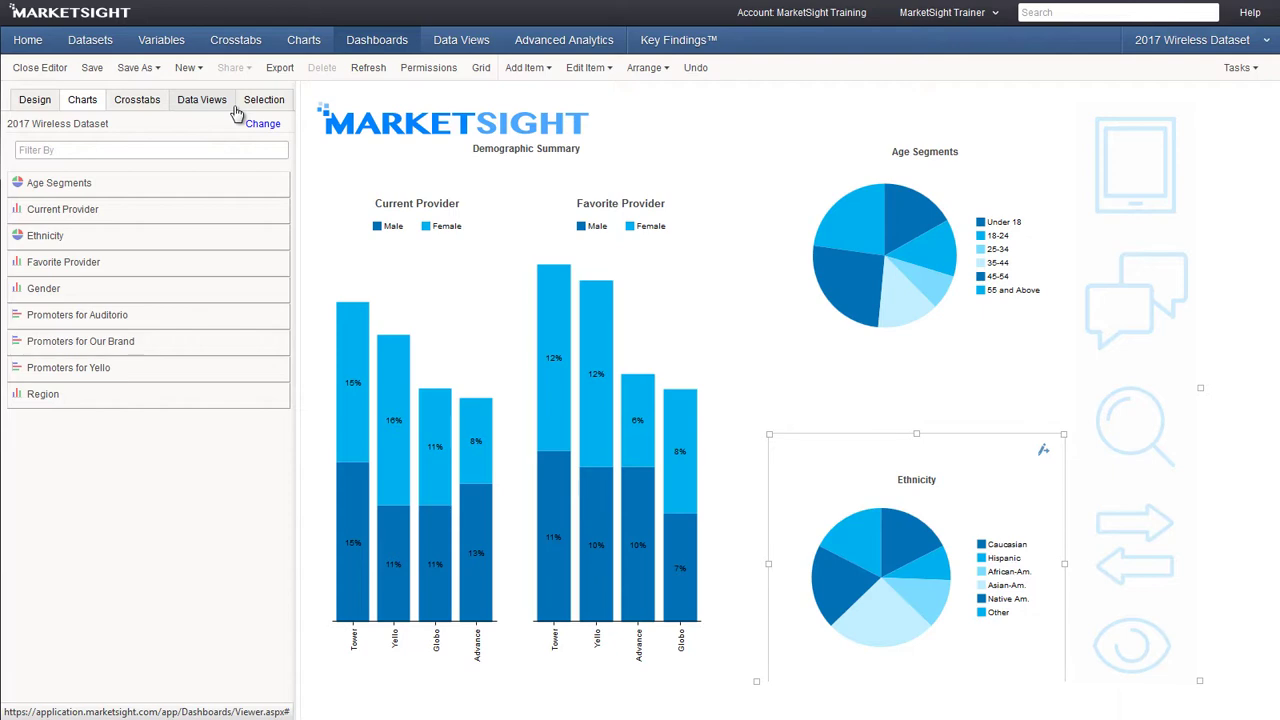
# Save the dashboard and export it as Full Dashboard on one slide
pyautogui.click(91, 70)
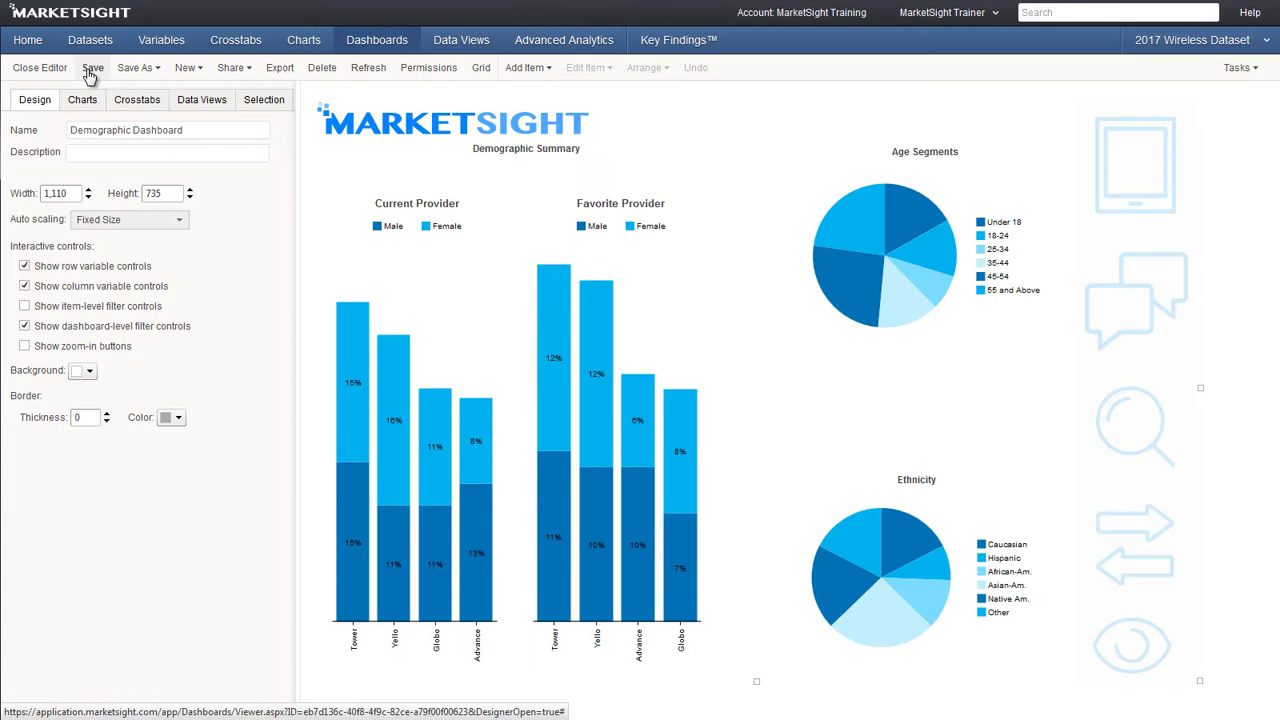
pyautogui.click(280, 68)
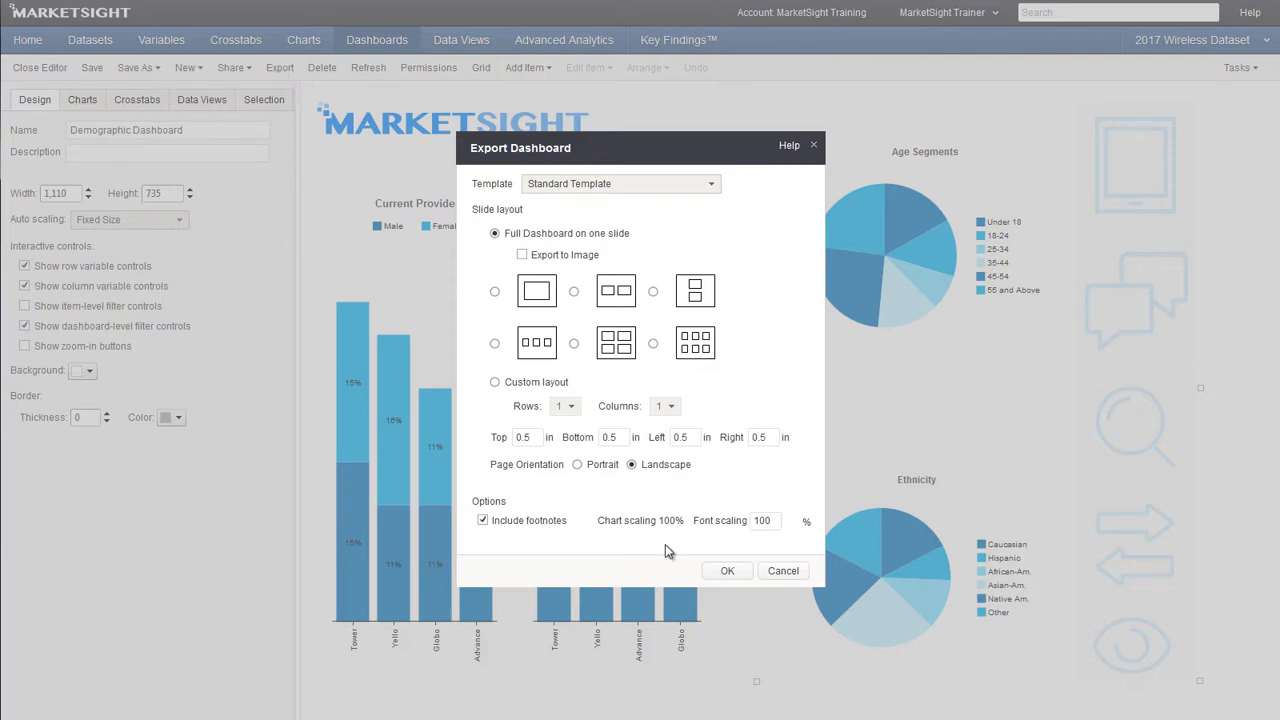
pyautogui.click(724, 572)
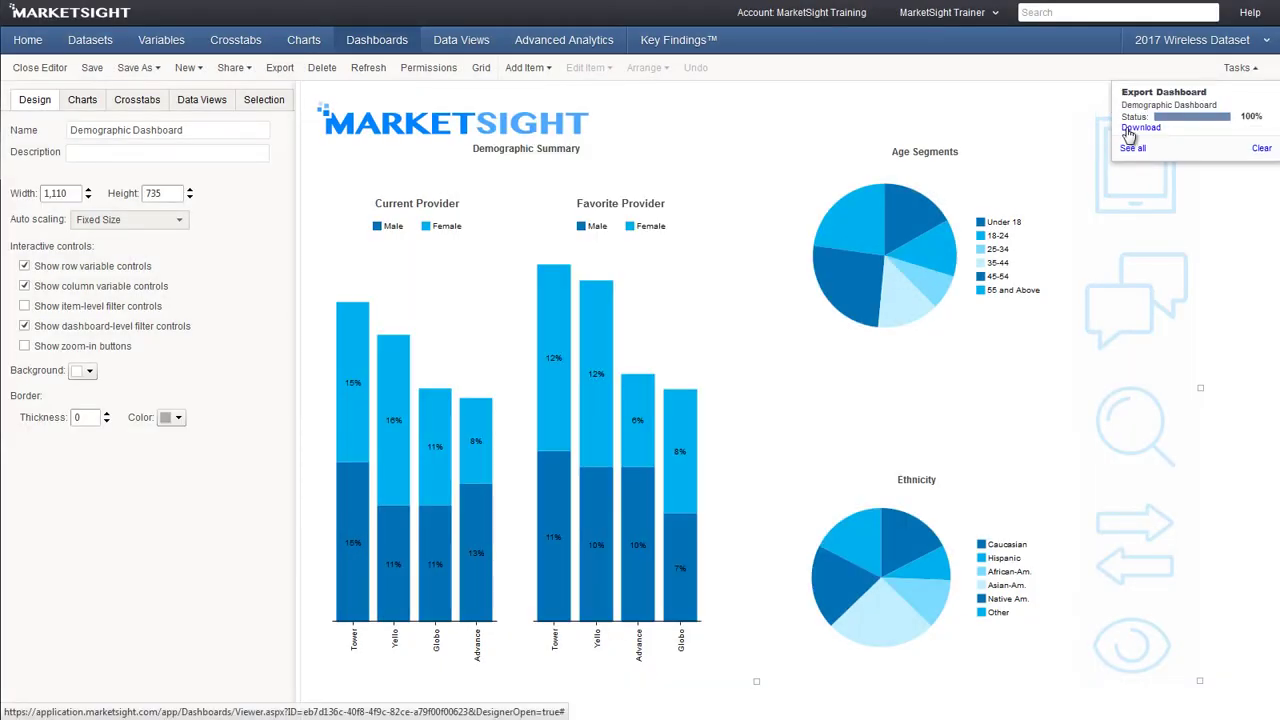
# Download Demographic Dashboard-2.pptx and review its chart slide in PowerPoint
pyautogui.click(1140, 127)
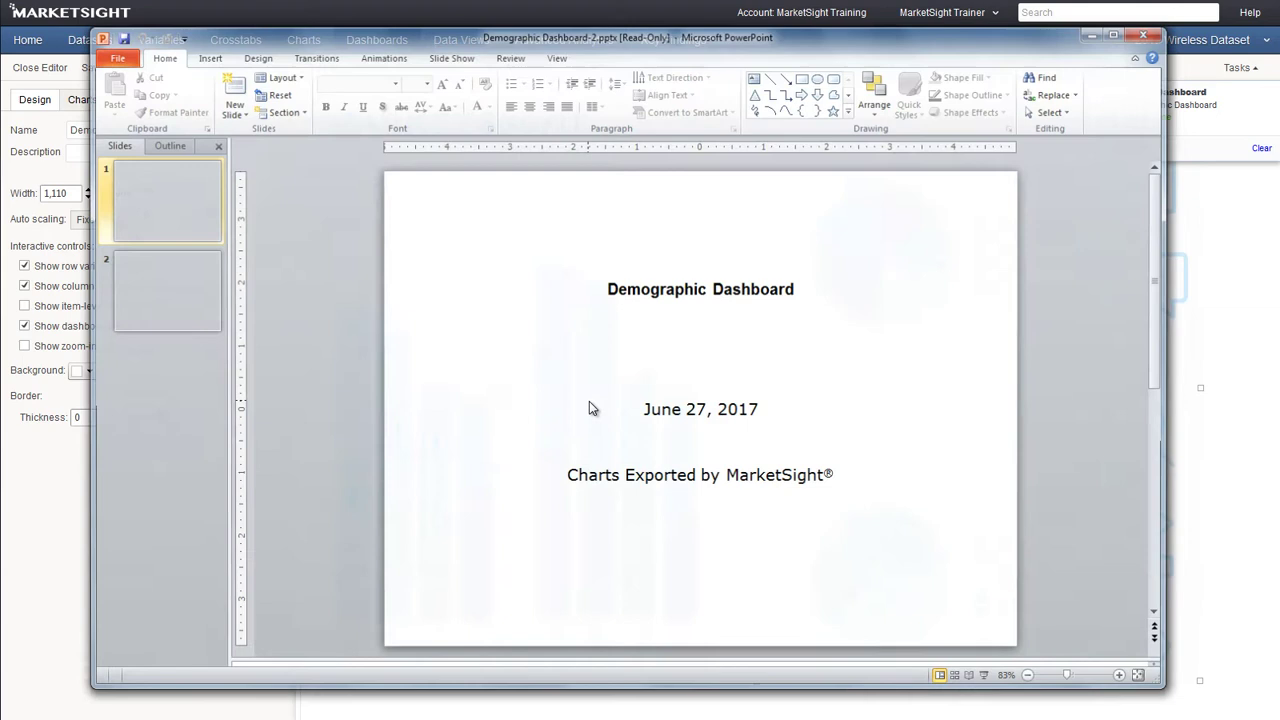
pyautogui.click(172, 322)
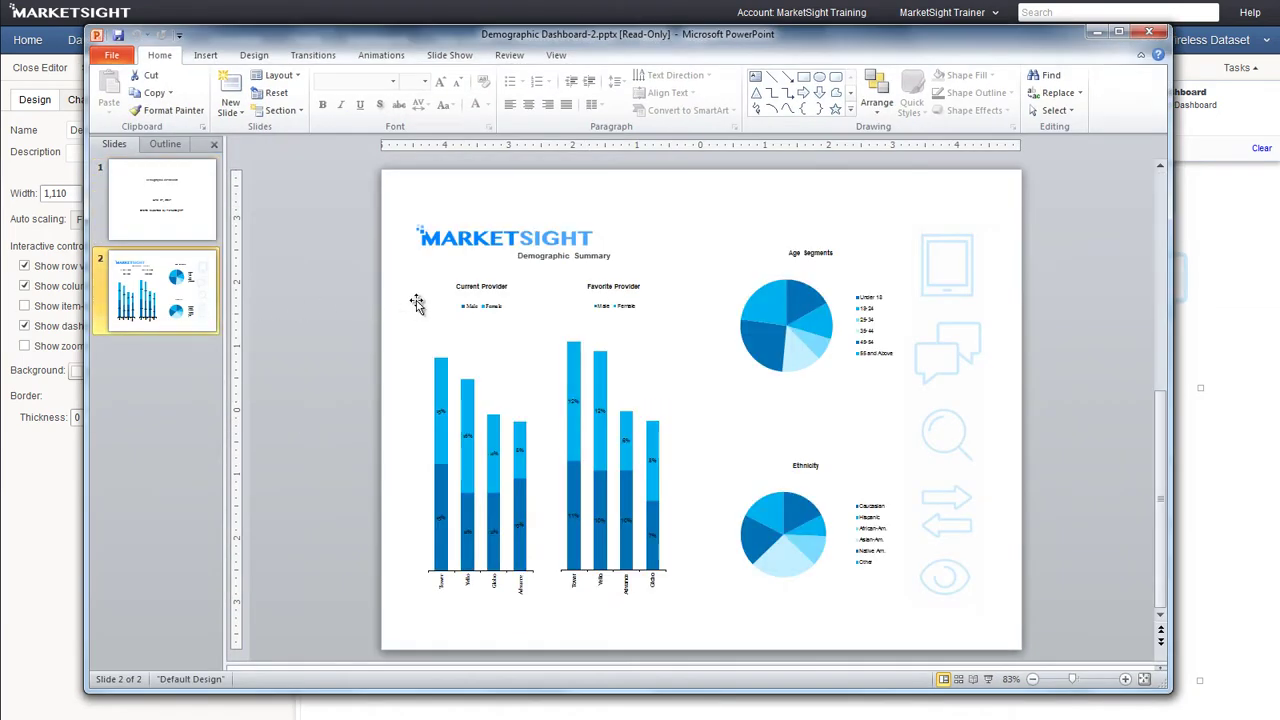
pyautogui.rightClick(491, 345)
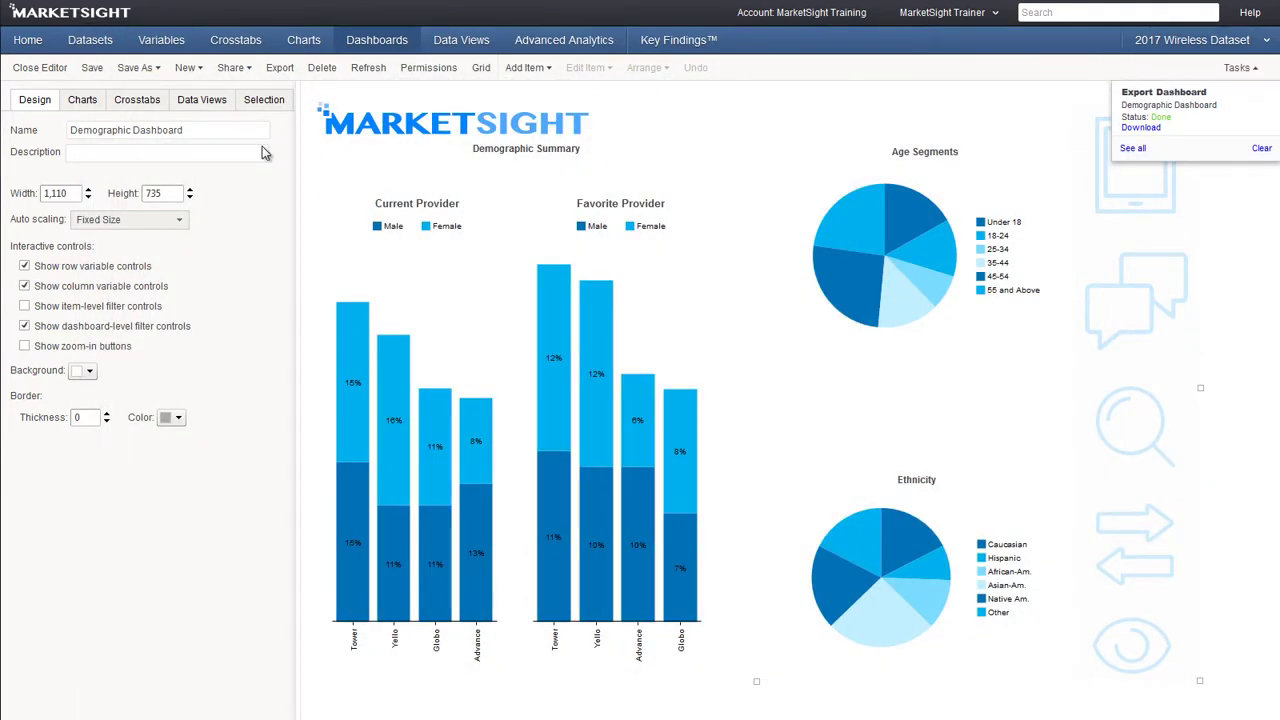
# Start emailing a dashboard link, enter the recipient's e-mail address, and bring up the link-expiry choices
pyautogui.click(249, 68)
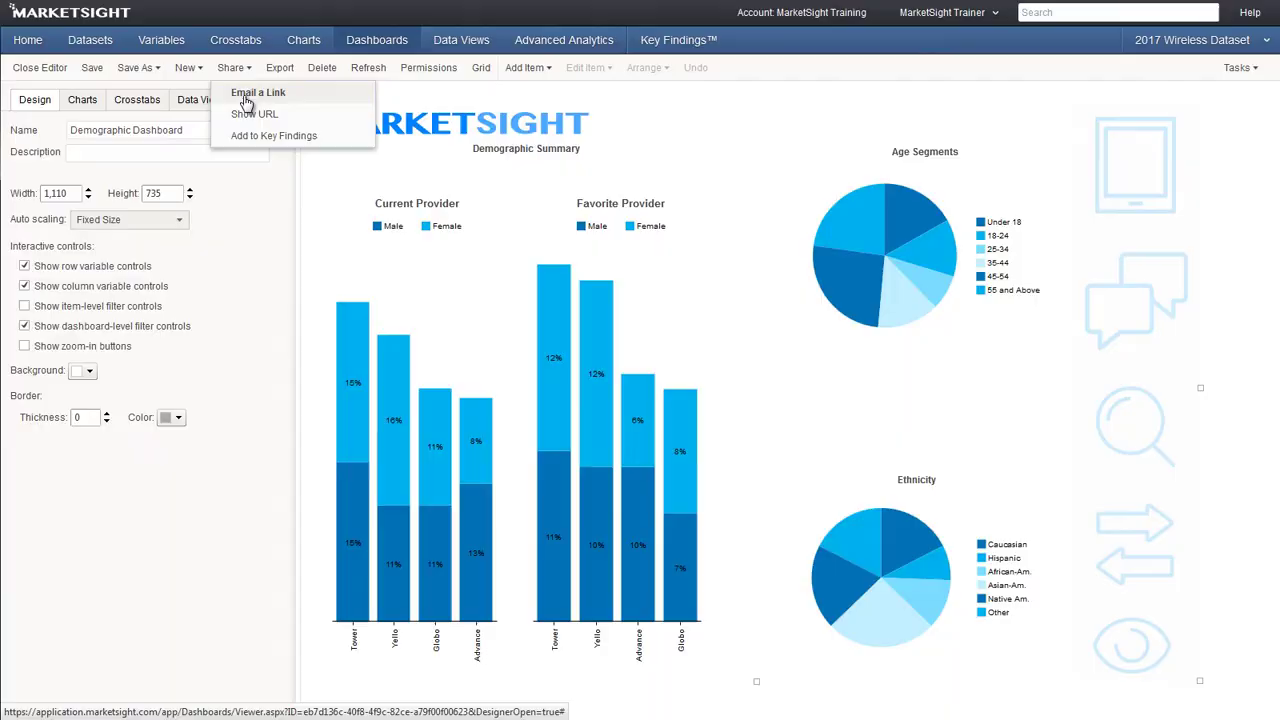
pyautogui.click(243, 94)
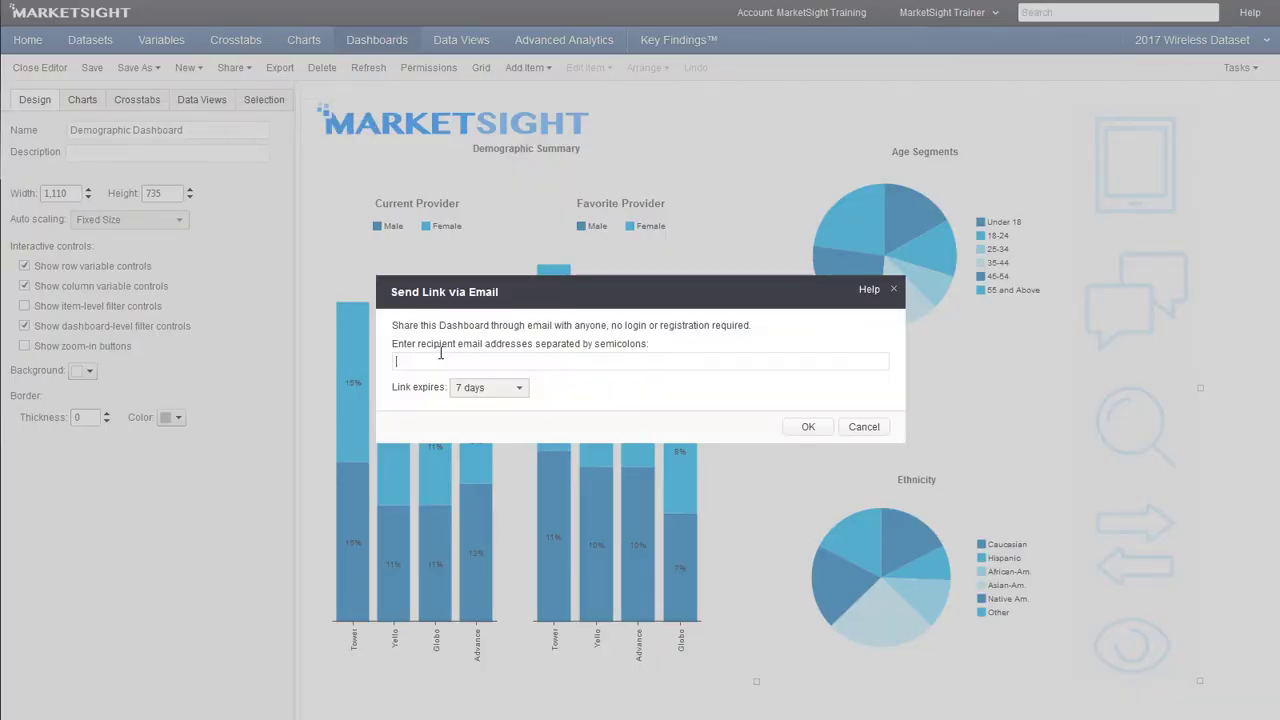
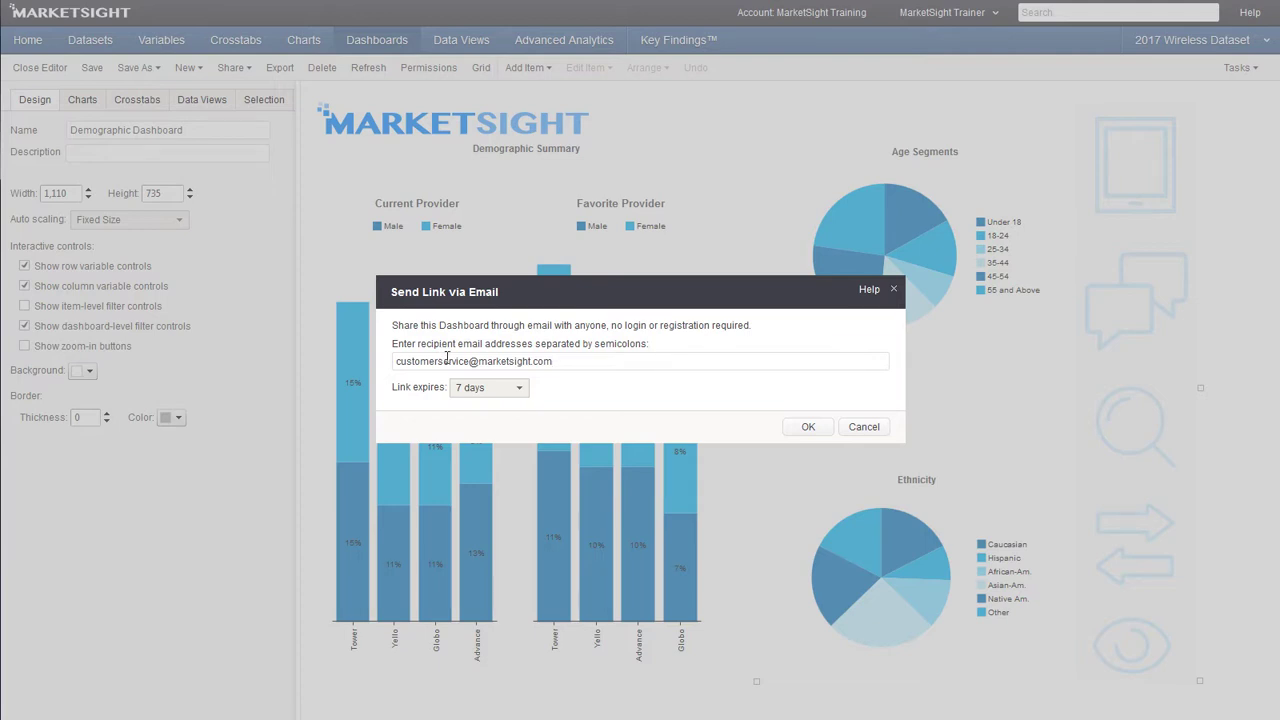
pyautogui.click(514, 391)
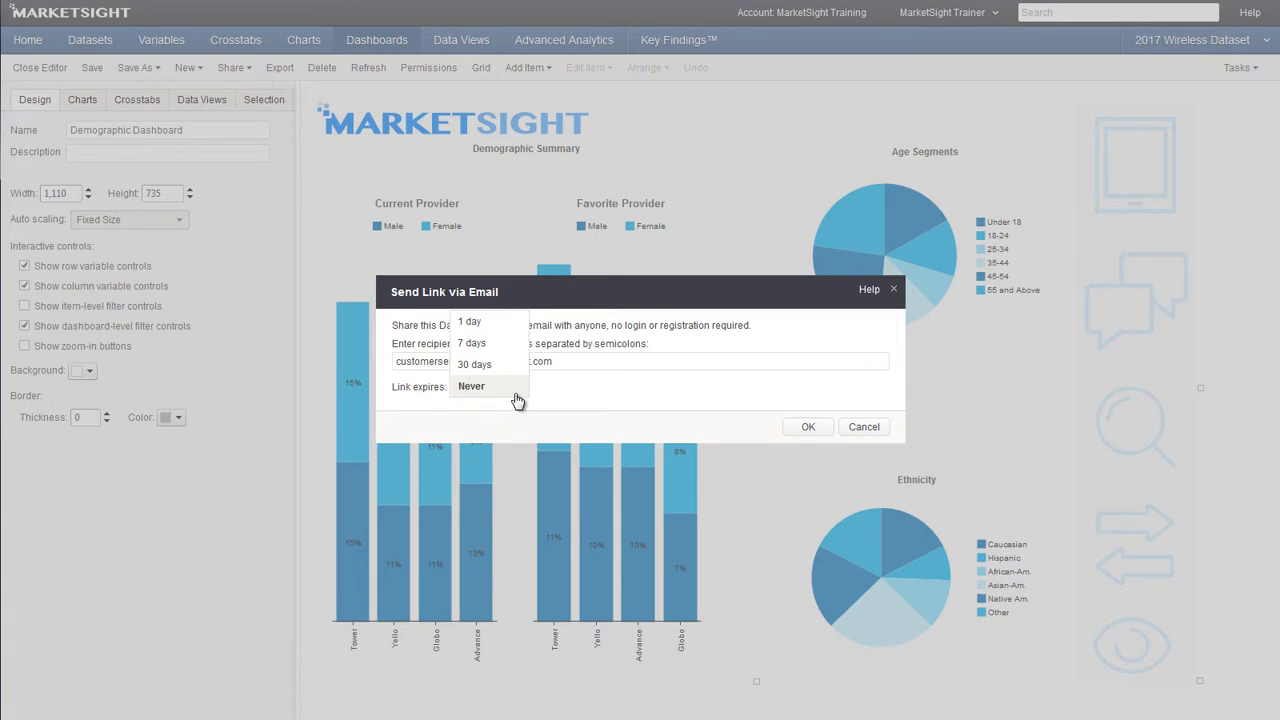
# Cancel the email link and display the dashboard's shareable URL and Item ID instead
pyautogui.click(882, 432)
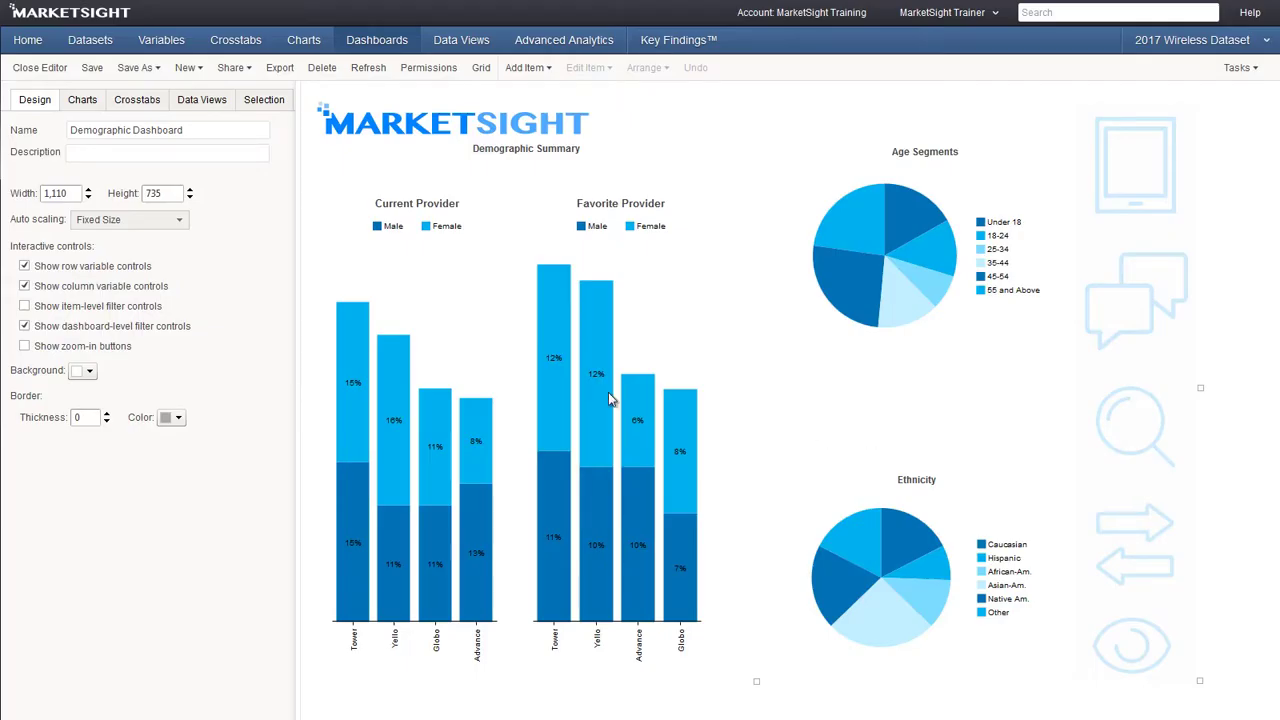
pyautogui.click(224, 70)
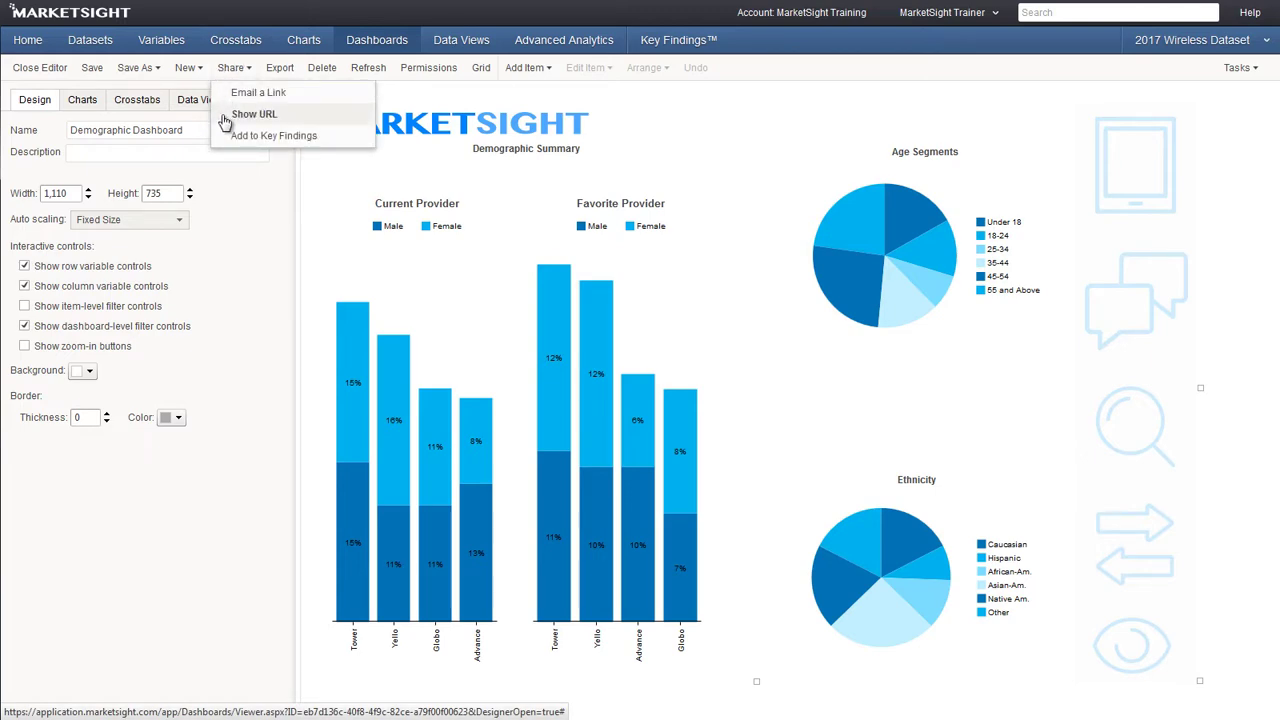
pyautogui.click(224, 118)
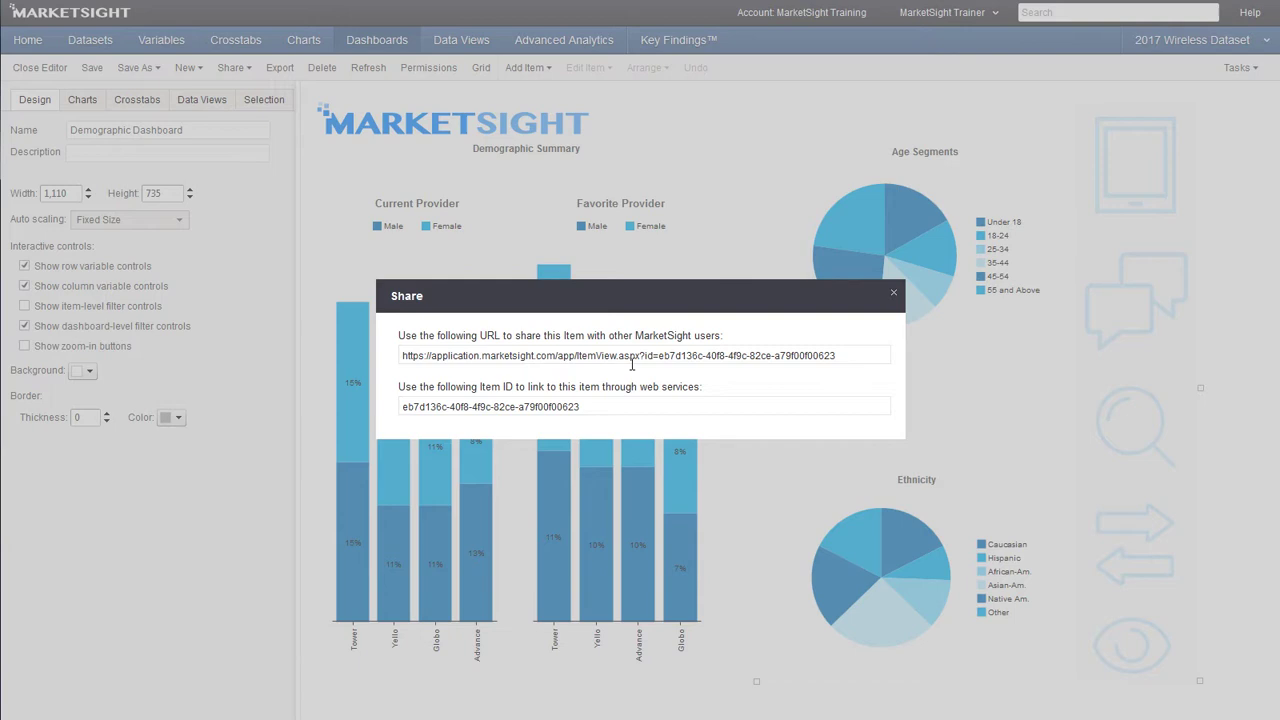
# Close the Share dialog and add the dashboard to Key Findings under the Training Examples folder
pyautogui.click(894, 297)
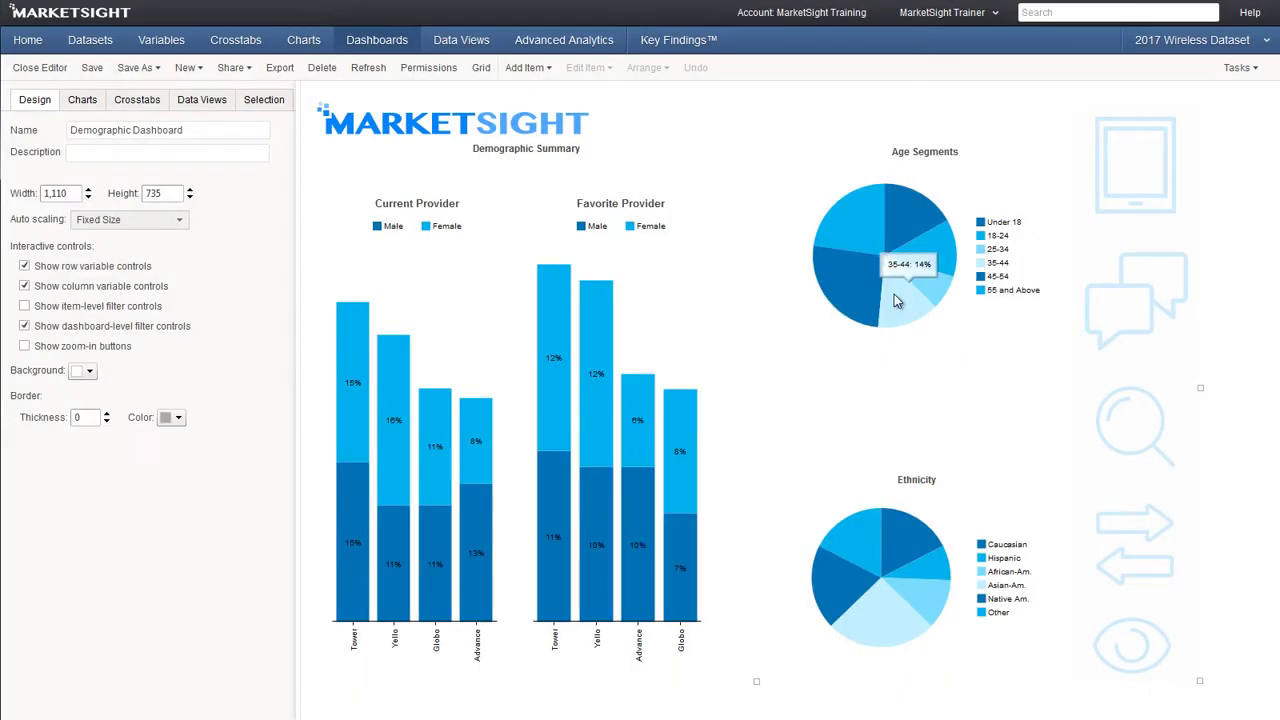
pyautogui.click(246, 71)
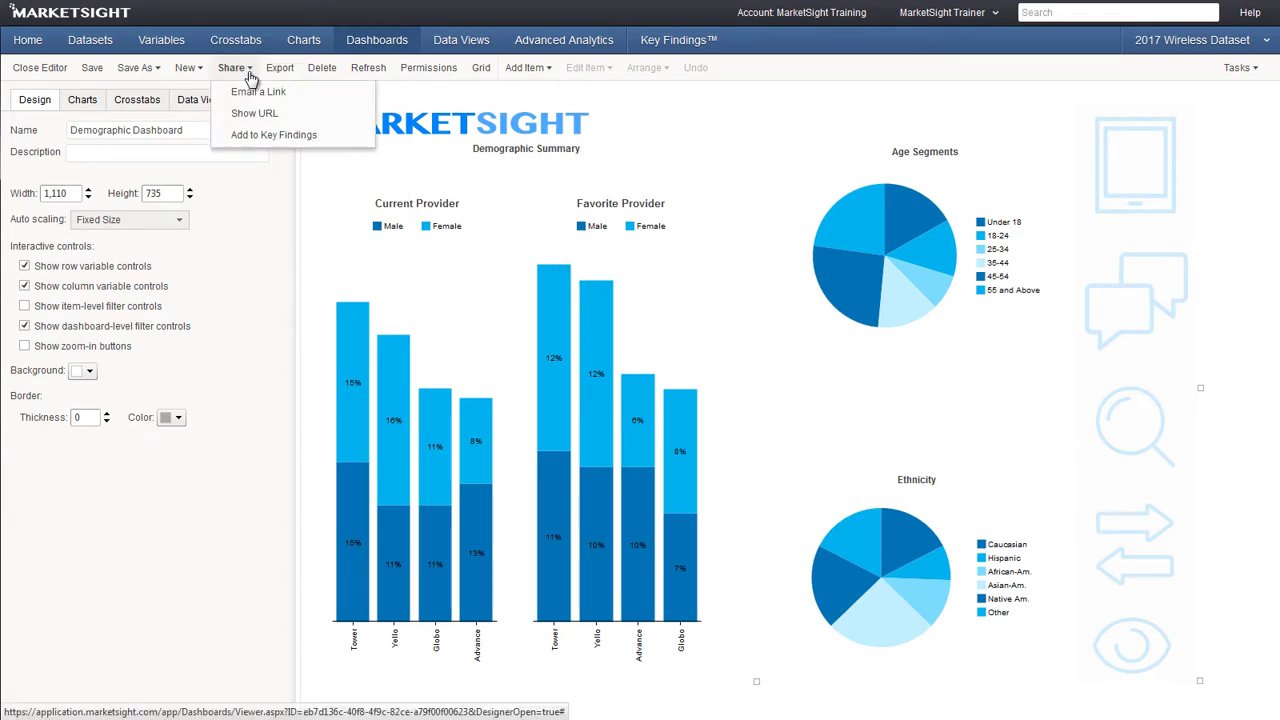
pyautogui.click(266, 149)
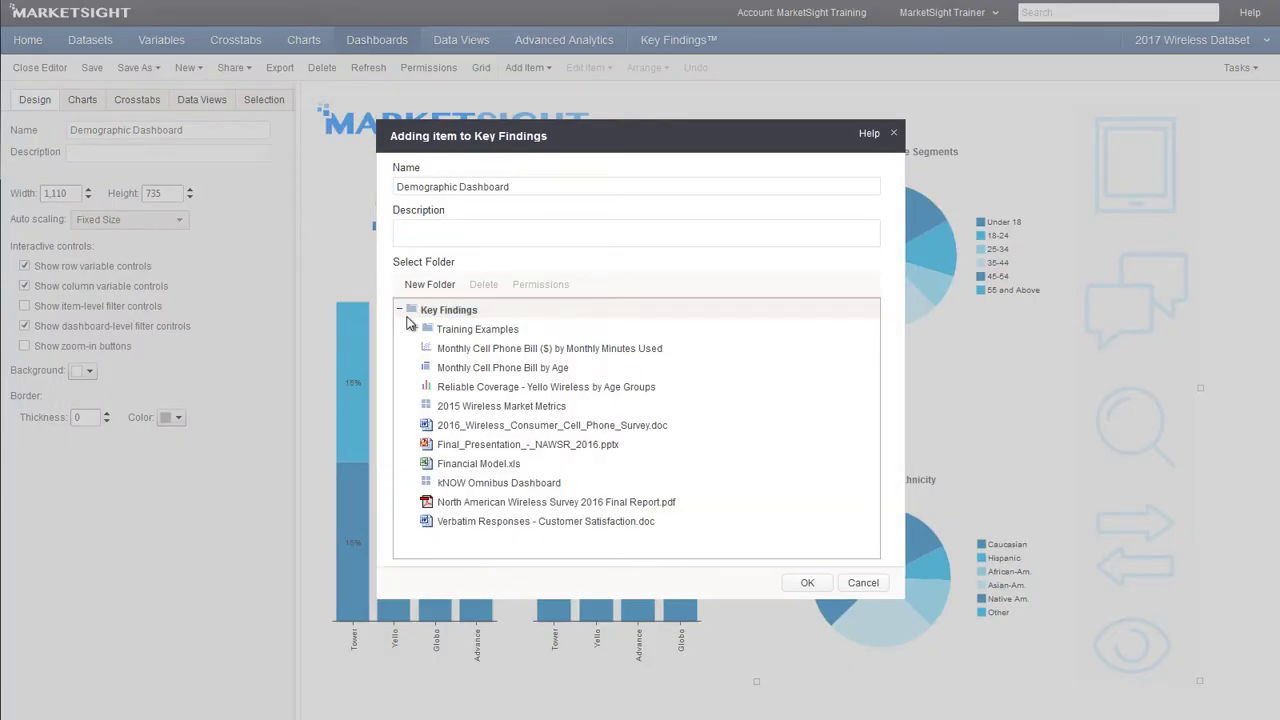
pyautogui.click(478, 330)
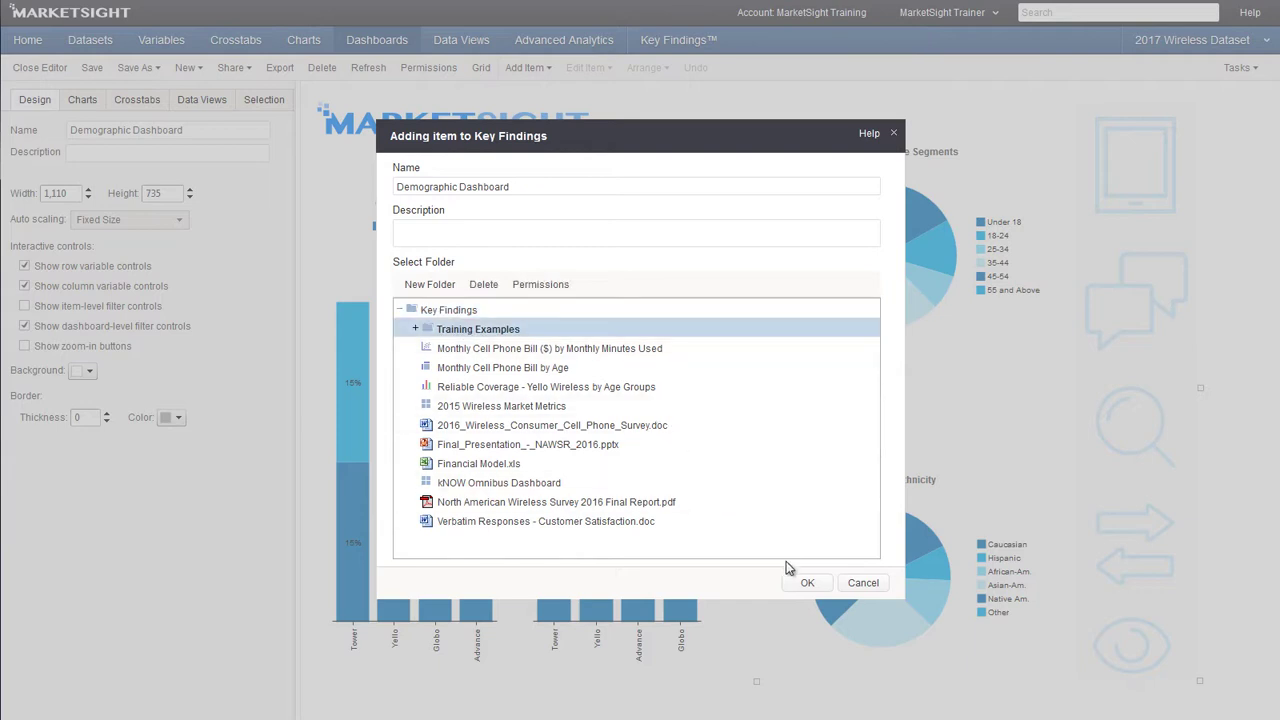
pyautogui.click(805, 584)
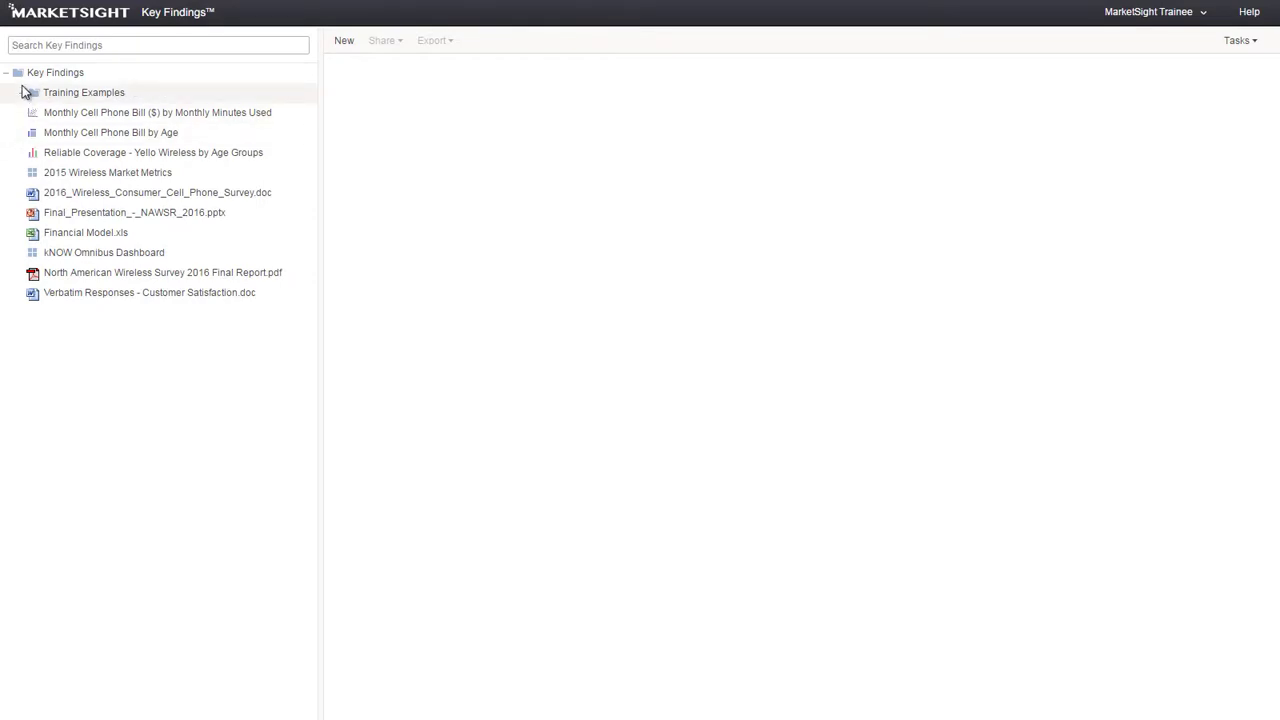
pyautogui.click(25, 96)
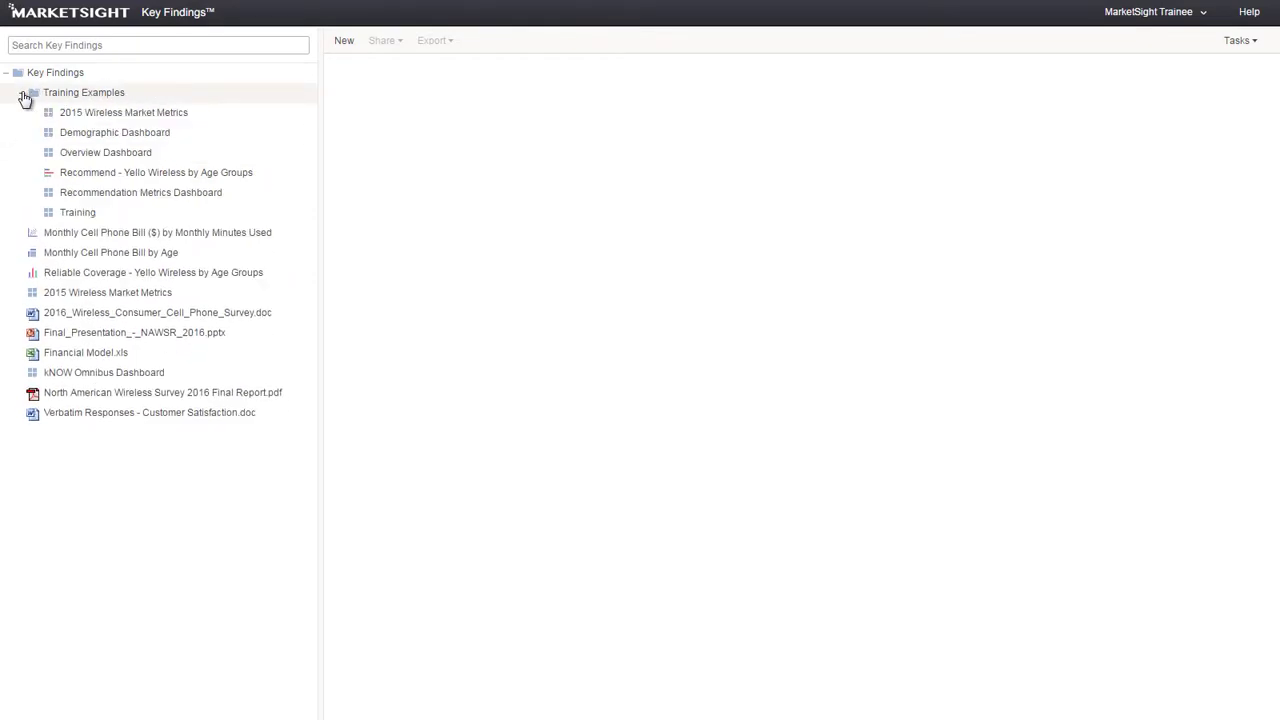
pyautogui.click(76, 141)
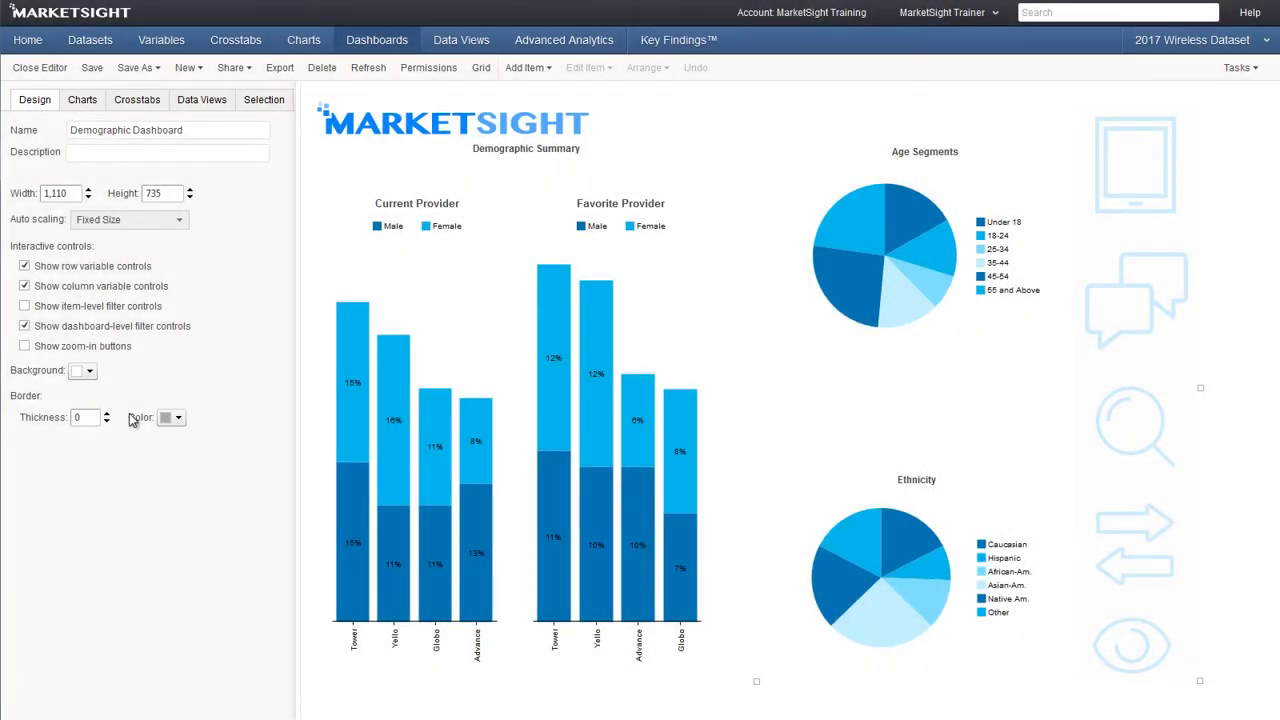
pyautogui.click(423, 66)
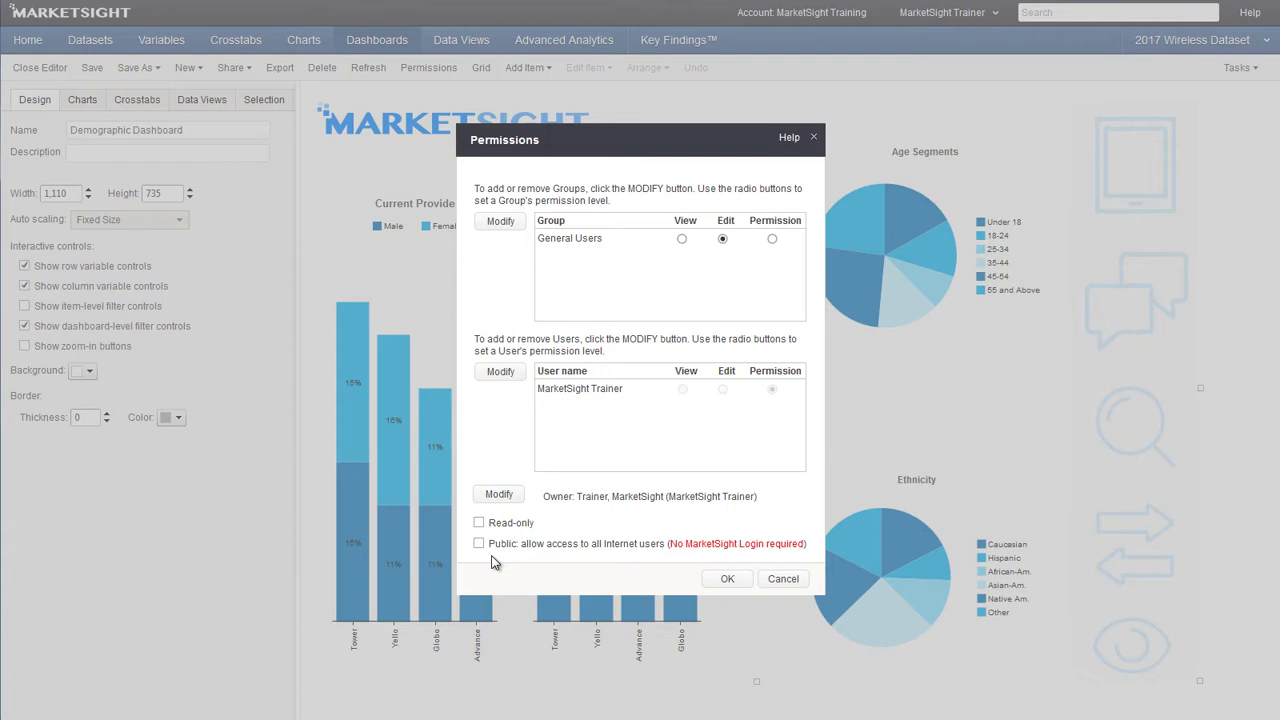
pyautogui.click(782, 579)
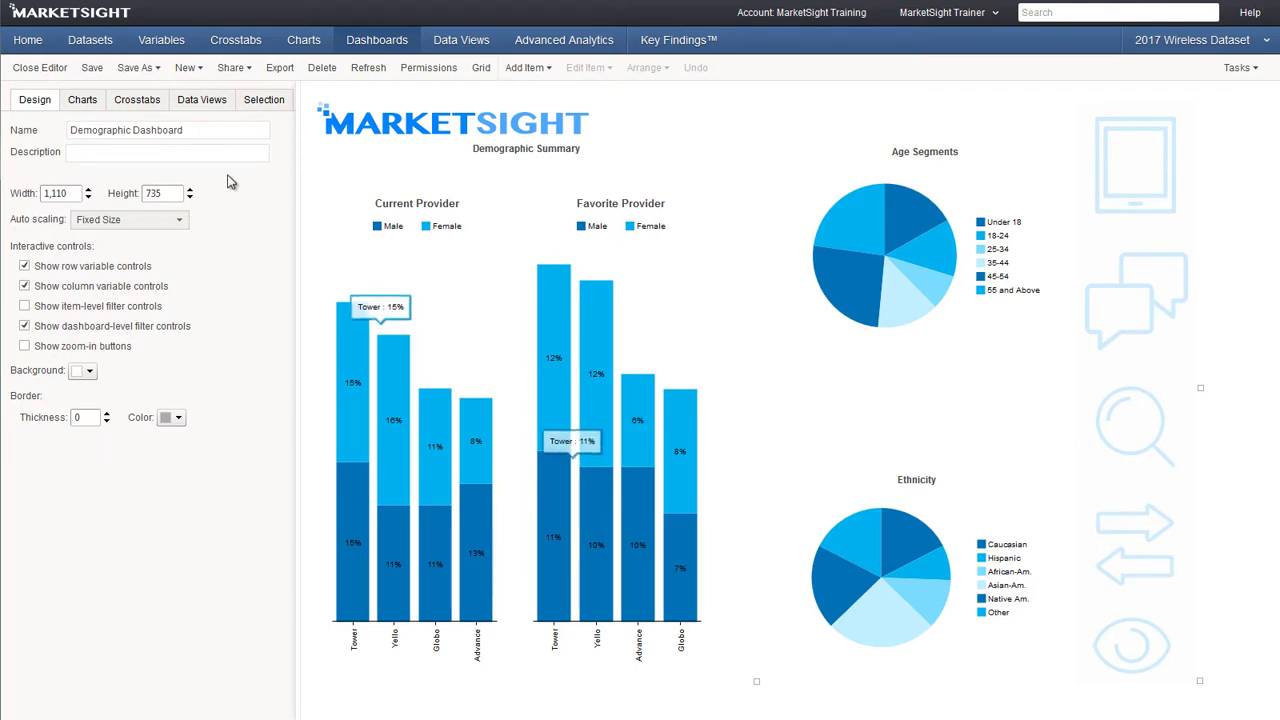
# Use Save As > Template, appending 'Template' to name the copy 'Demographic Dashboard Template'
pyautogui.click(160, 74)
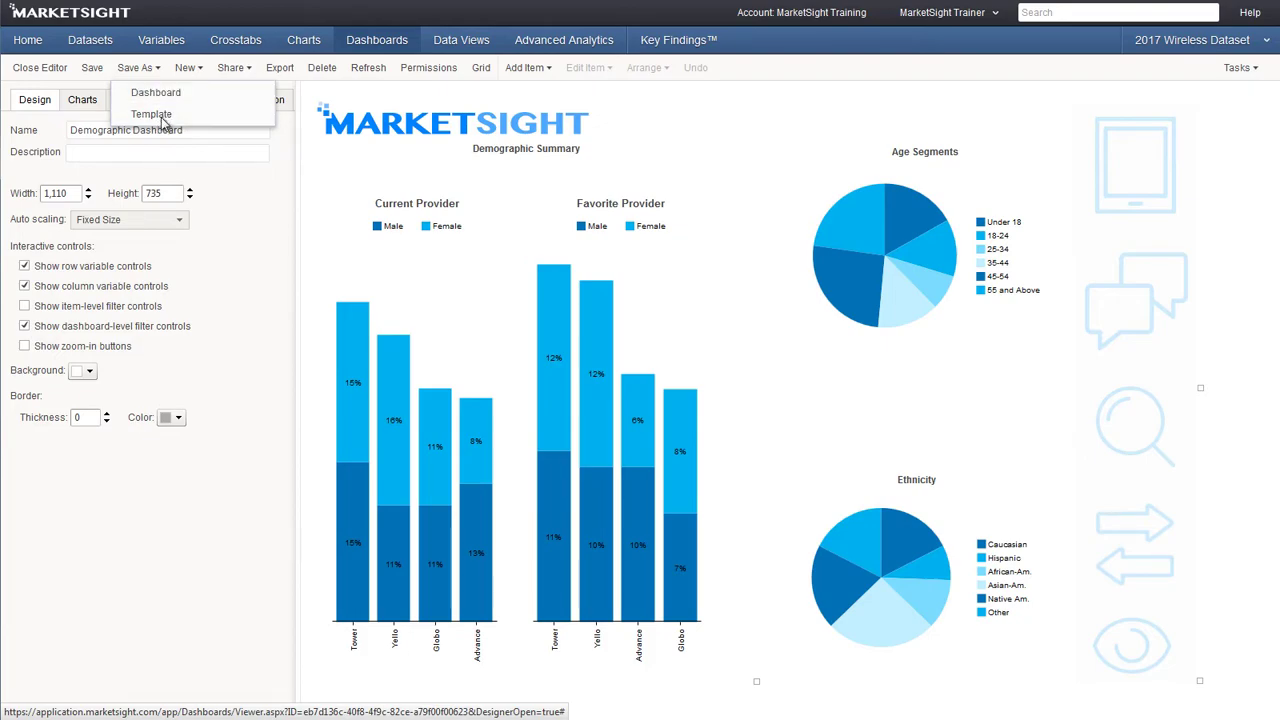
pyautogui.click(155, 114)
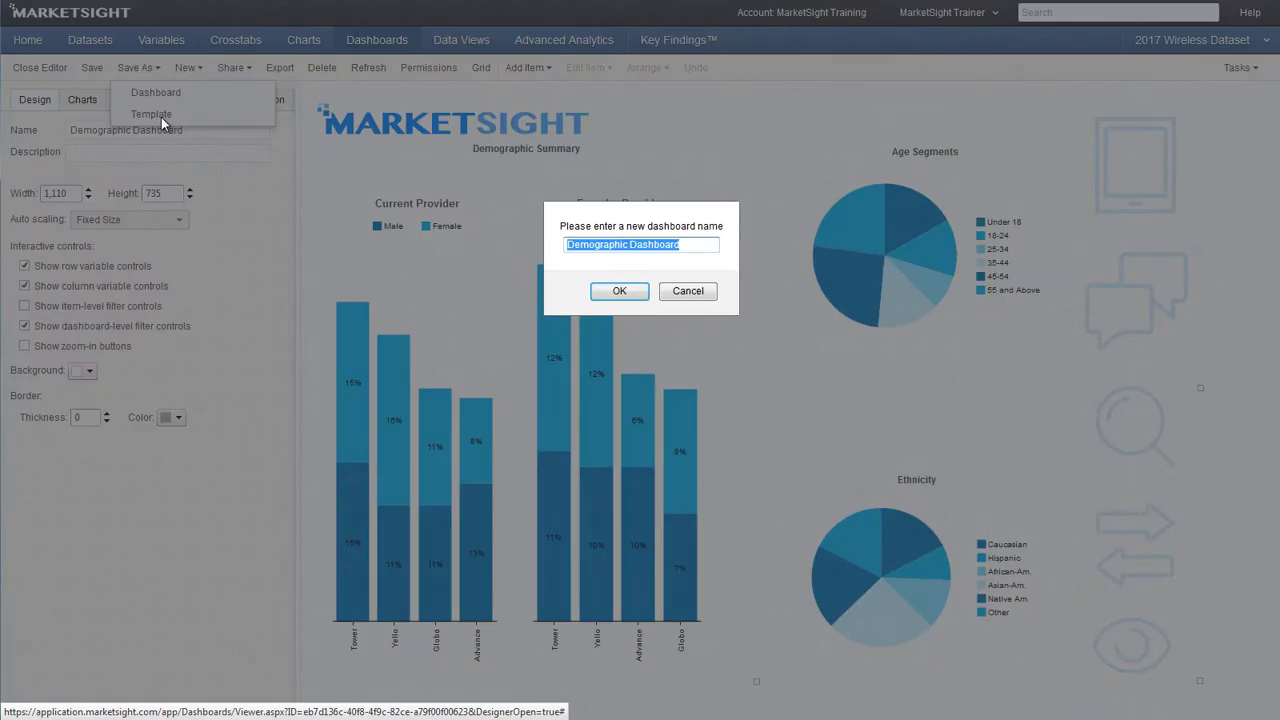
pyautogui.click(706, 247)
pyautogui.write('Template')
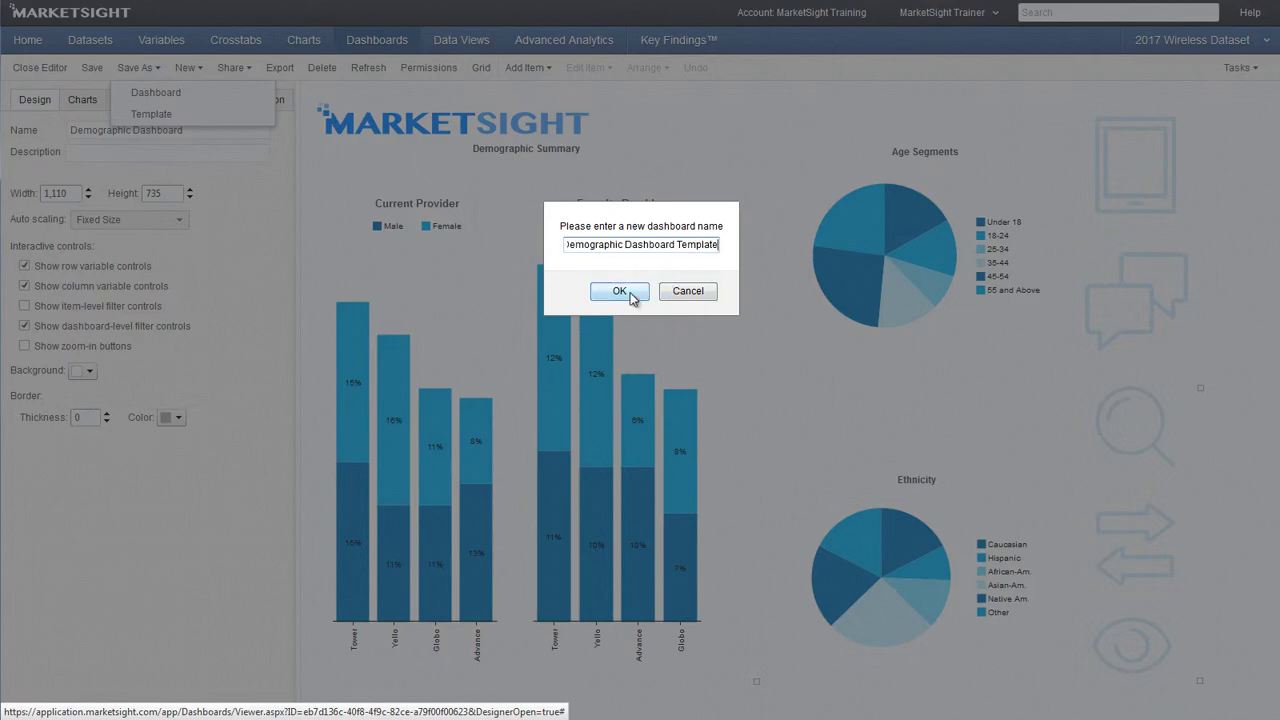
pyautogui.click(621, 291)
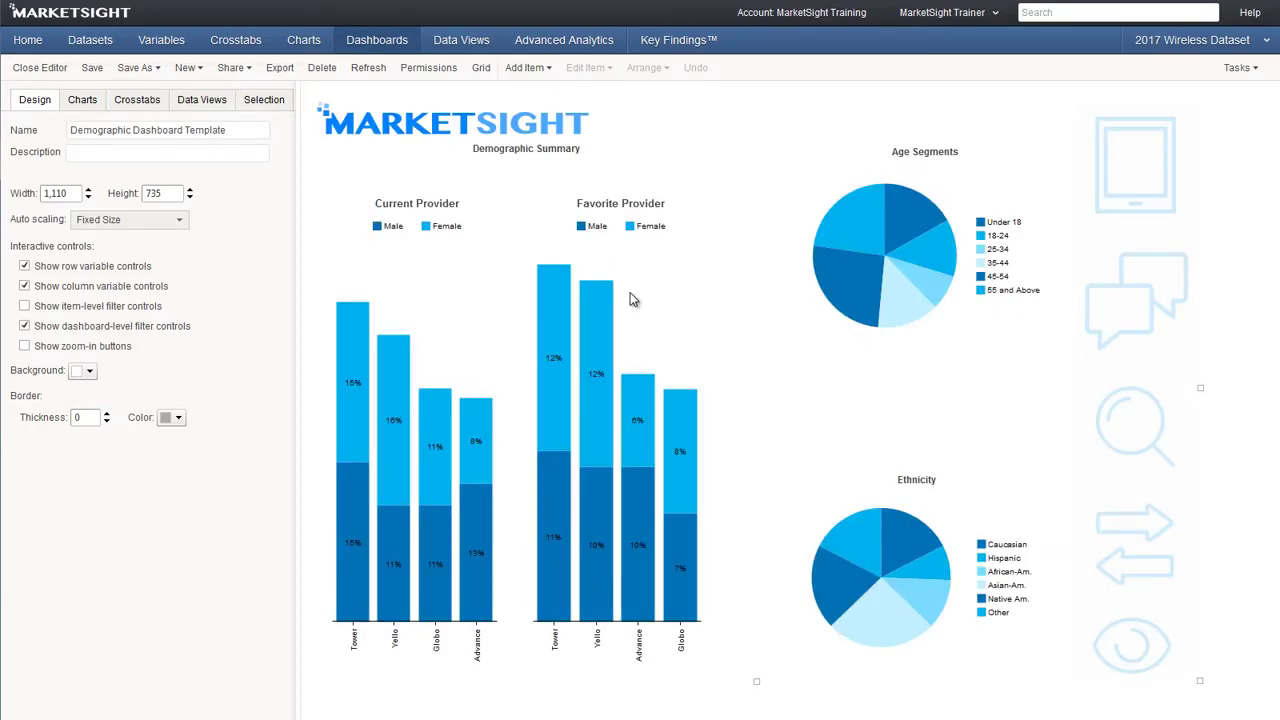
# Open Demographic Dashboard Template from the Templates list under Dashboards
pyautogui.click(354, 44)
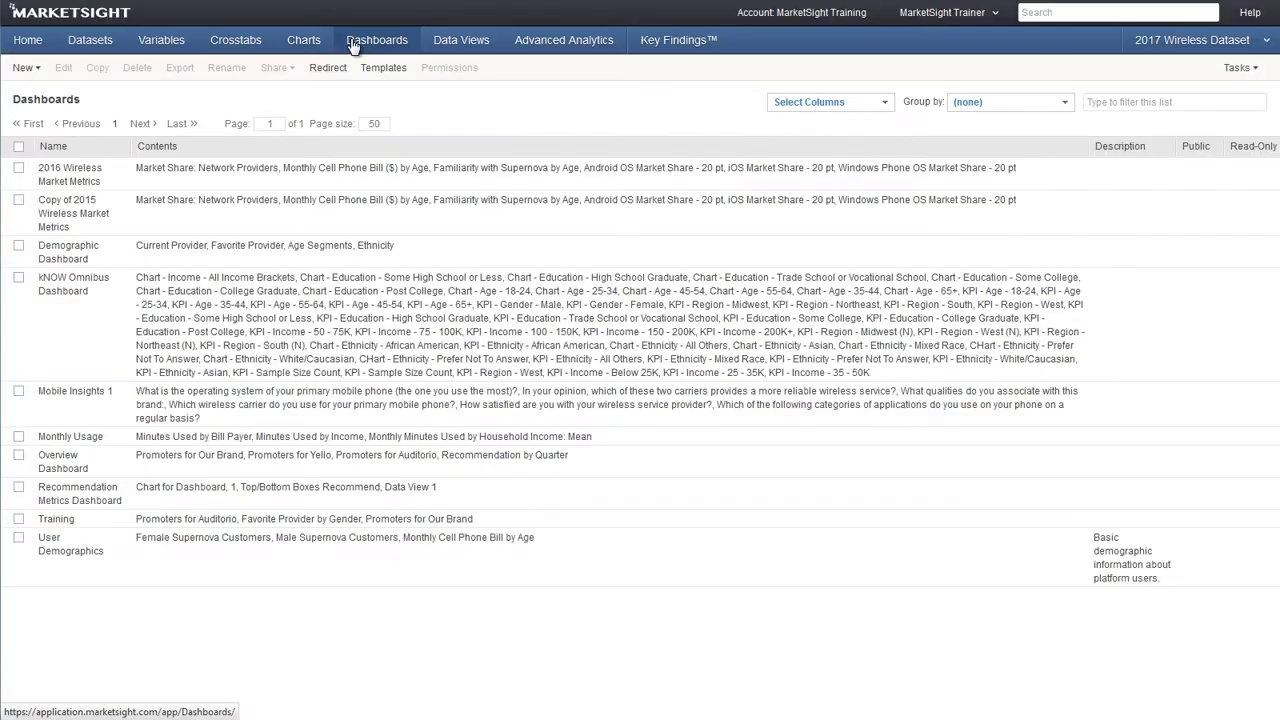
pyautogui.click(370, 70)
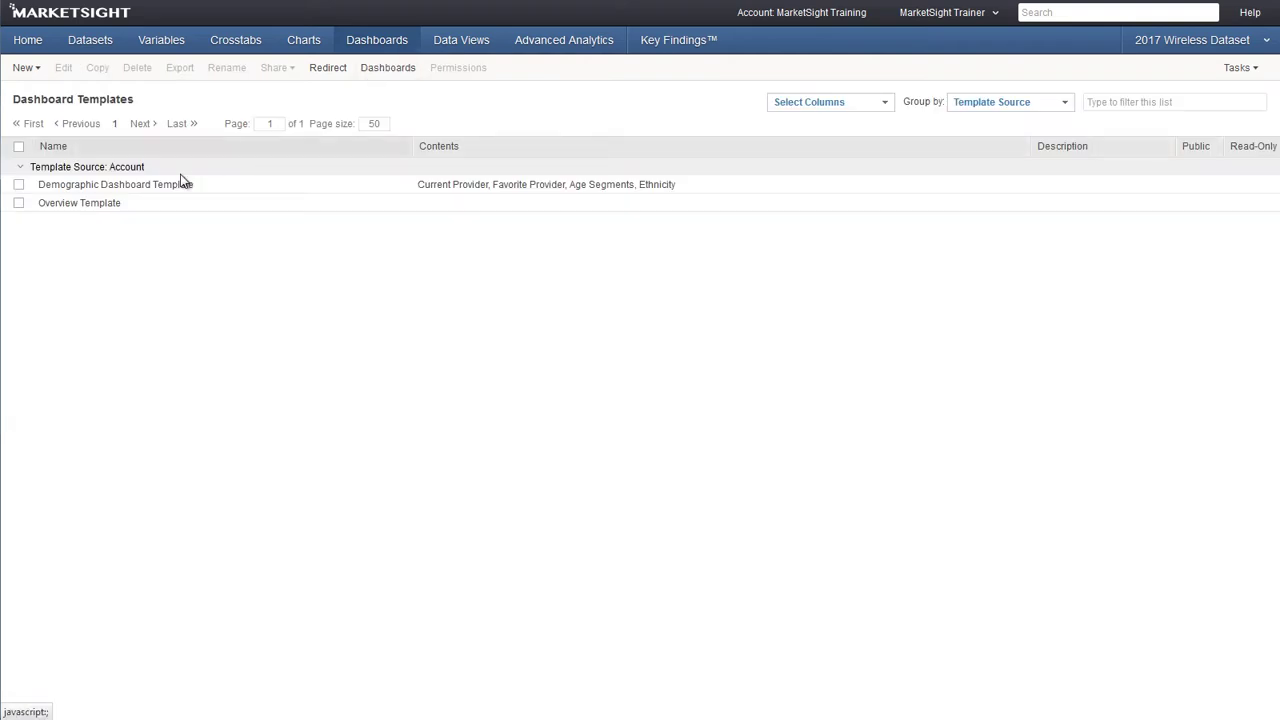
pyautogui.click(144, 185)
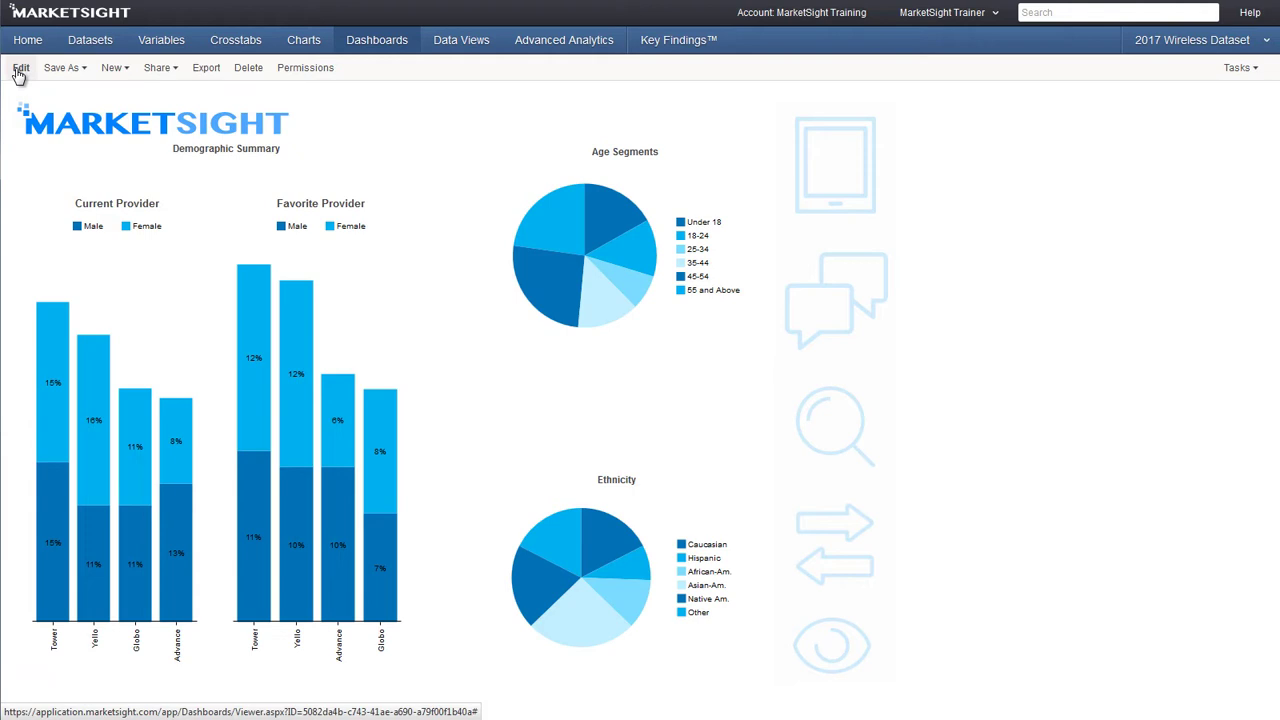
# Enter edit mode and convert the Current Provider and Favorite Provider charts into placeholders
pyautogui.click(19, 70)
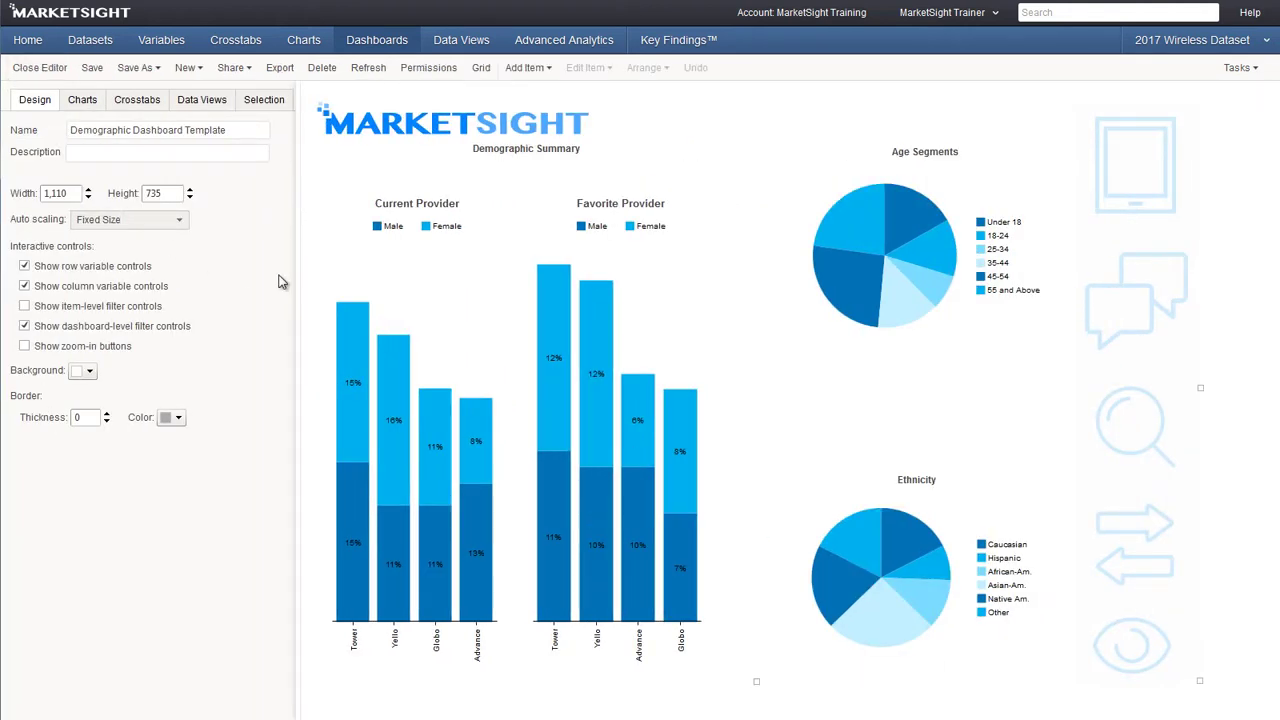
pyautogui.click(340, 258)
pyautogui.rightClick(341, 256)
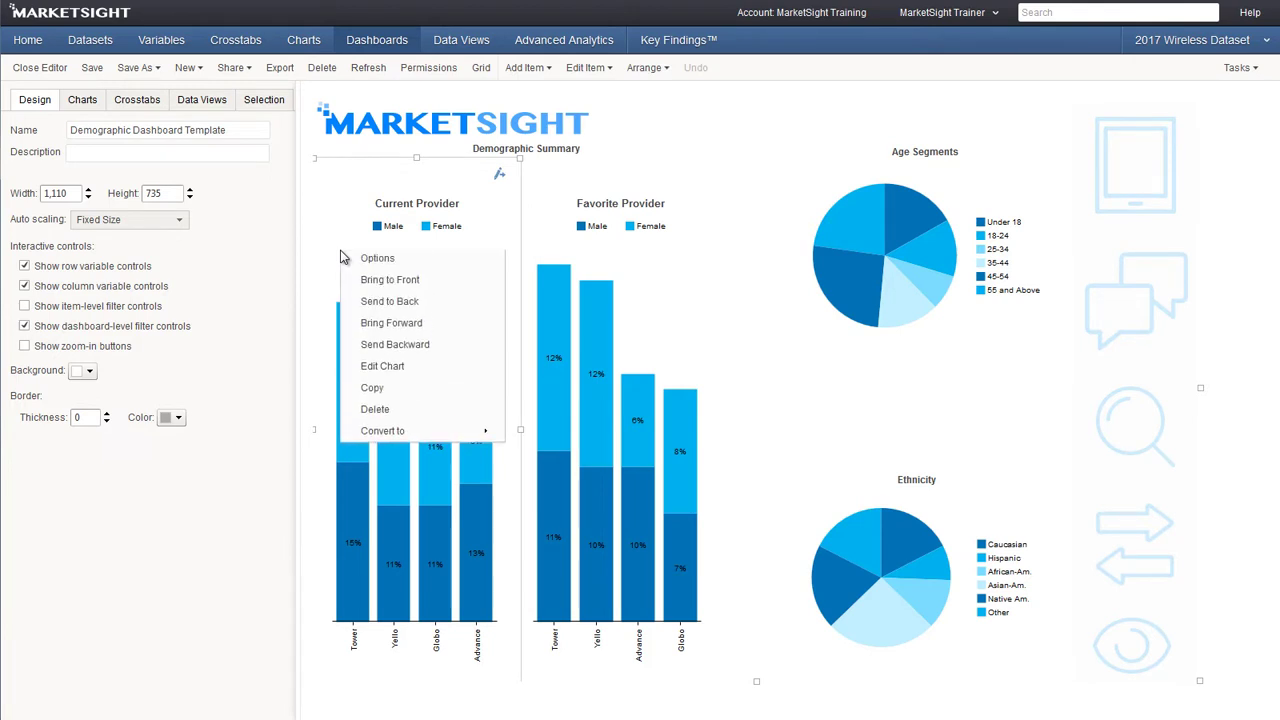
pyautogui.moveTo(386, 447)
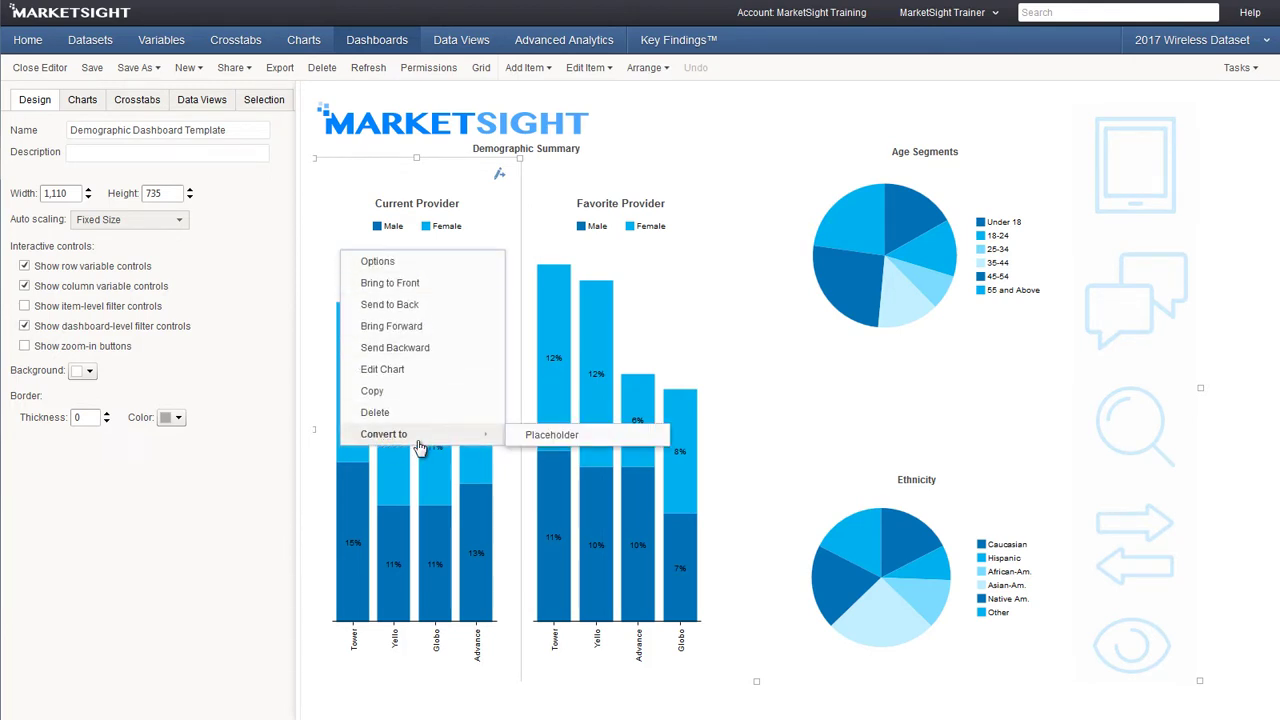
pyautogui.click(560, 438)
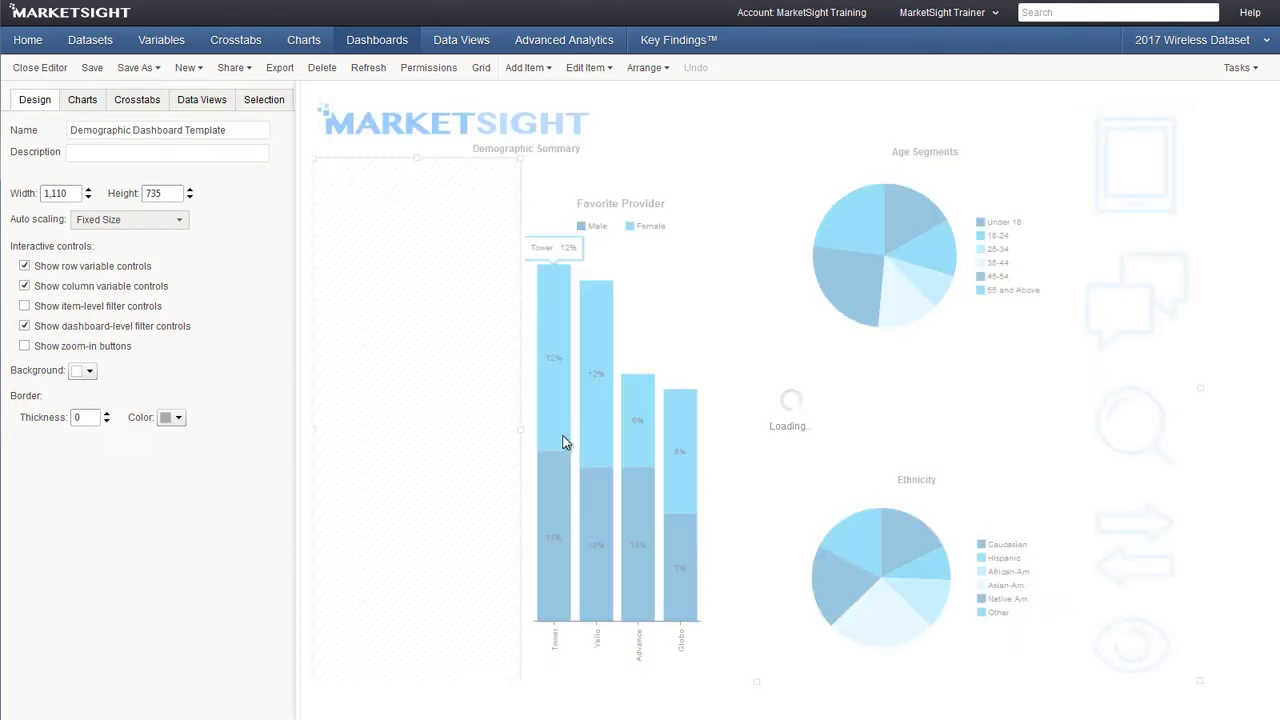
pyautogui.click(711, 196)
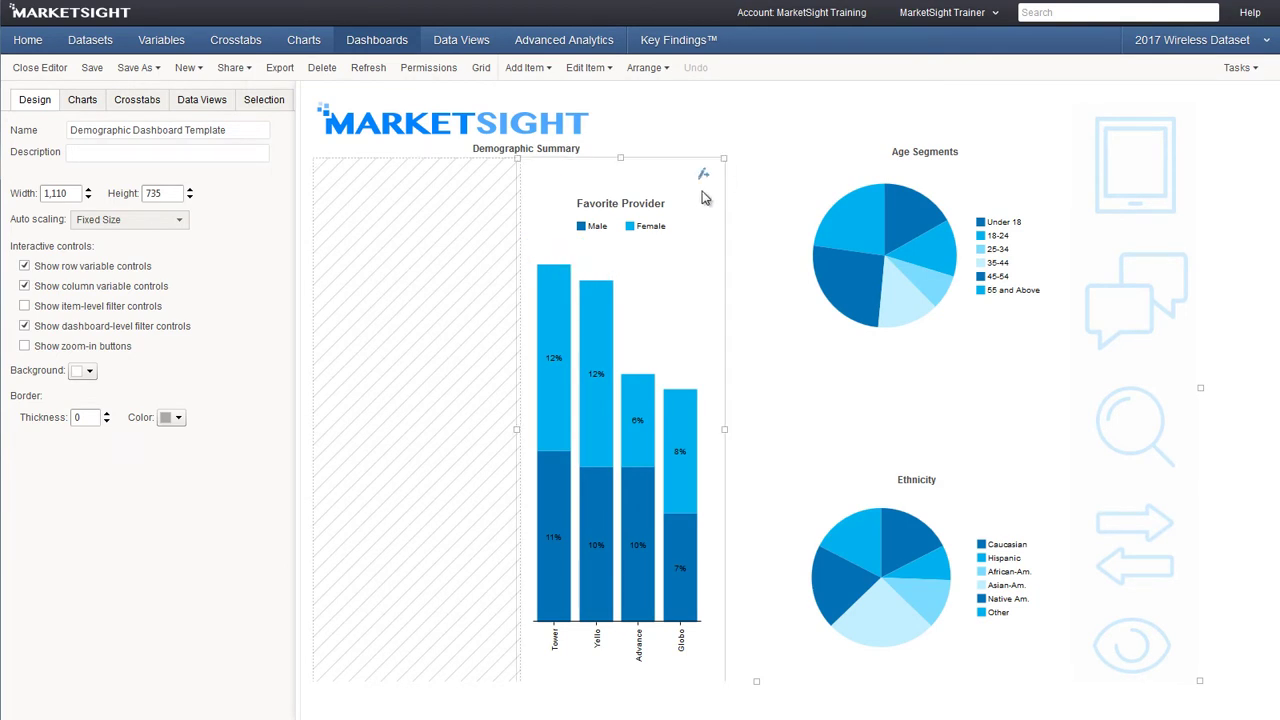
pyautogui.rightClick(711, 194)
pyautogui.moveTo(838, 387)
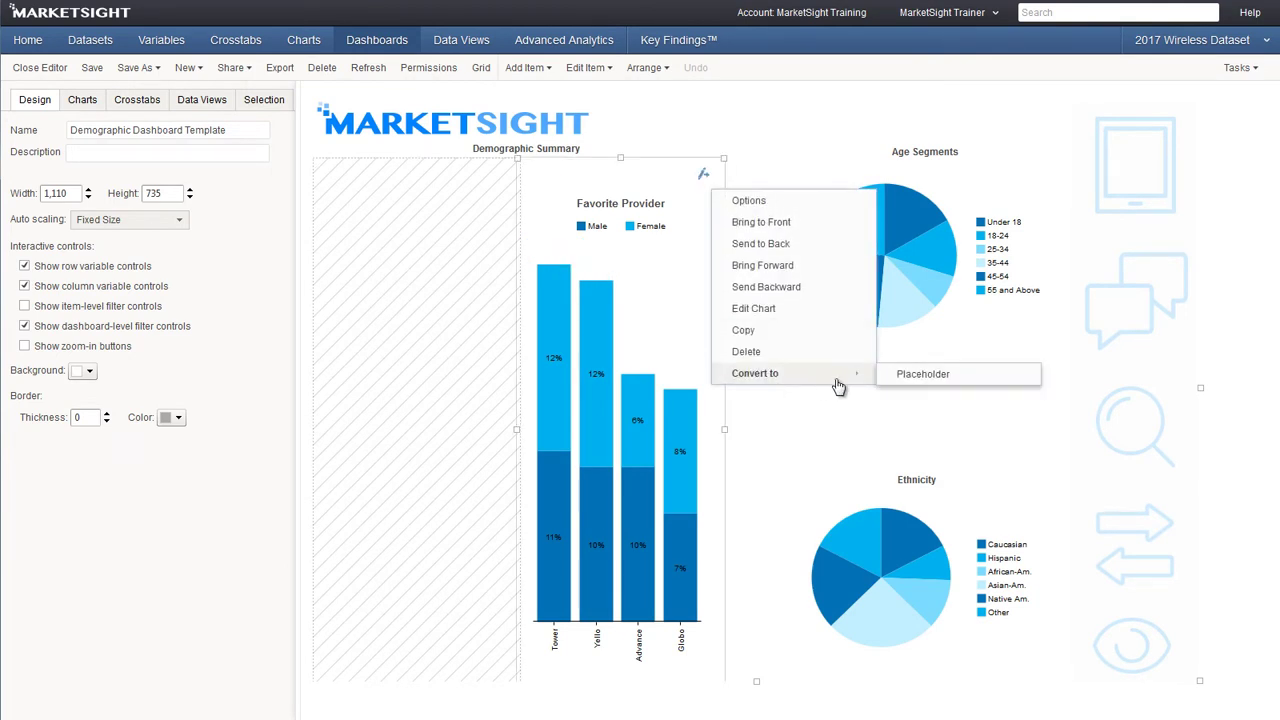
pyautogui.click(897, 380)
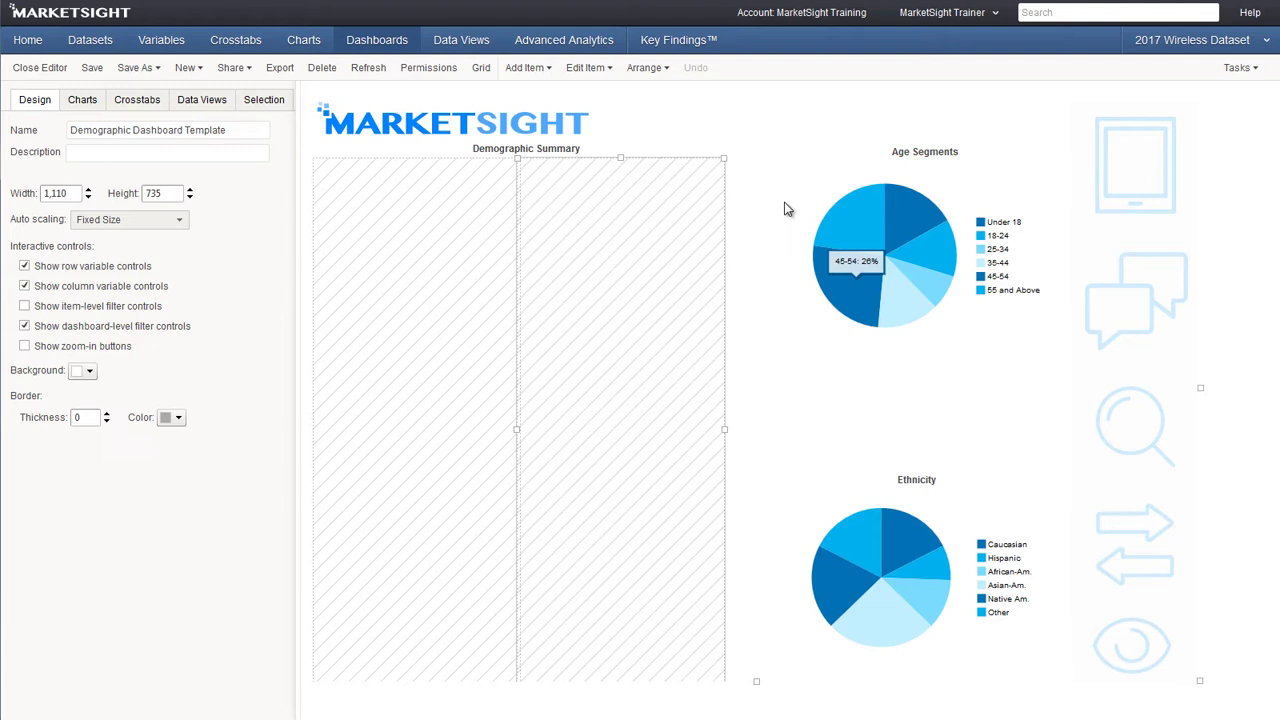
# Convert the Age Segments and Ethnicity charts into placeholders, then deselect everything
pyautogui.click(830, 175)
pyautogui.rightClick(830, 175)
pyautogui.moveTo(909, 362)
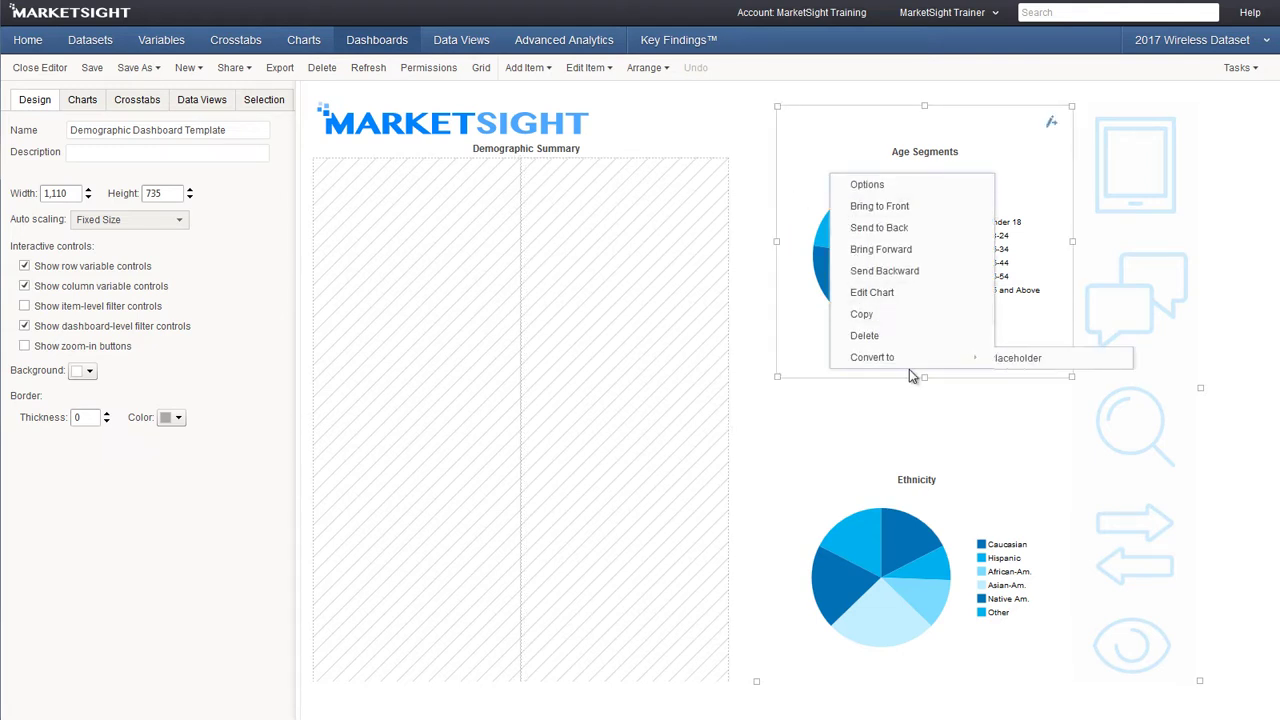
pyautogui.click(1003, 361)
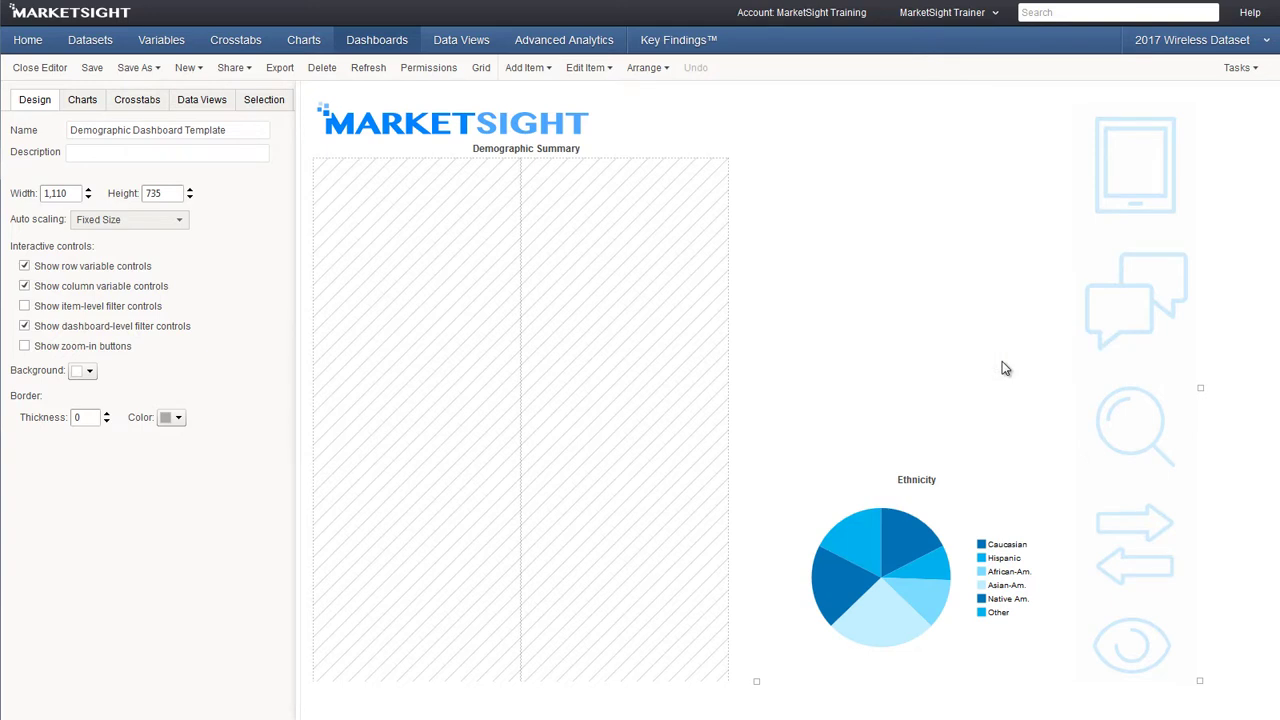
pyautogui.click(794, 474)
pyautogui.rightClick(794, 472)
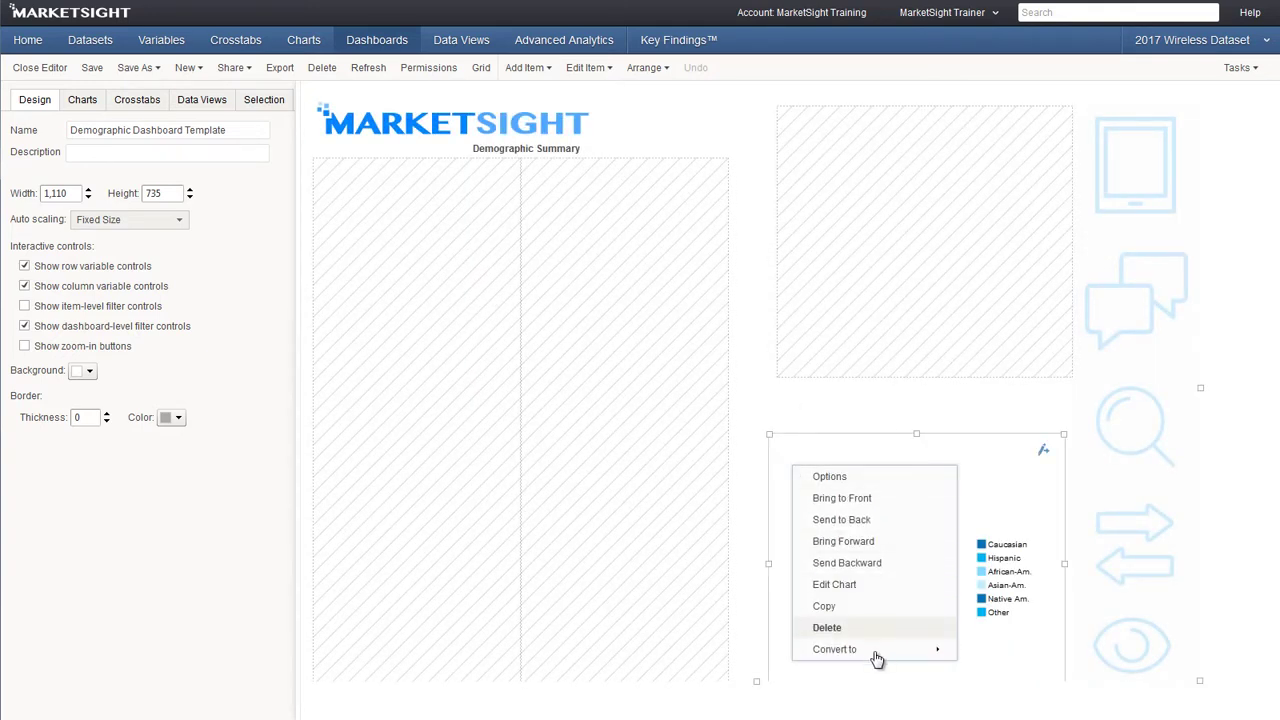
pyautogui.moveTo(874, 655)
pyautogui.click(983, 652)
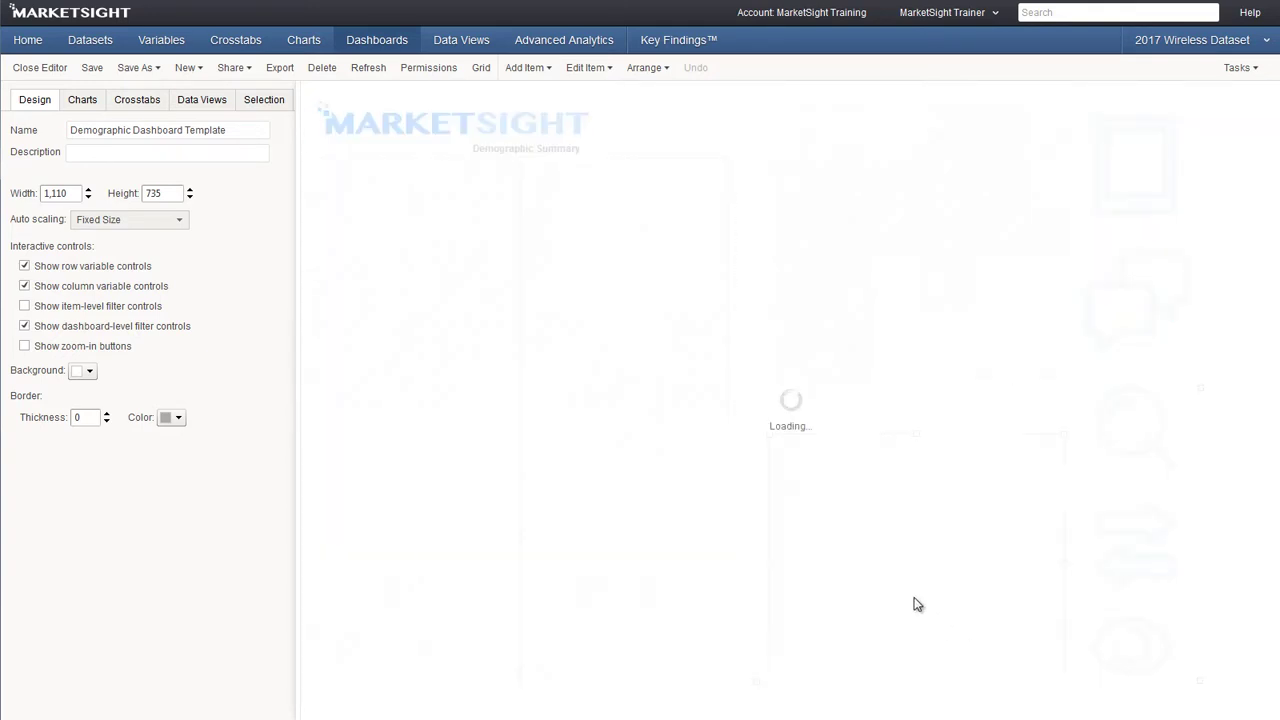
pyautogui.click(761, 340)
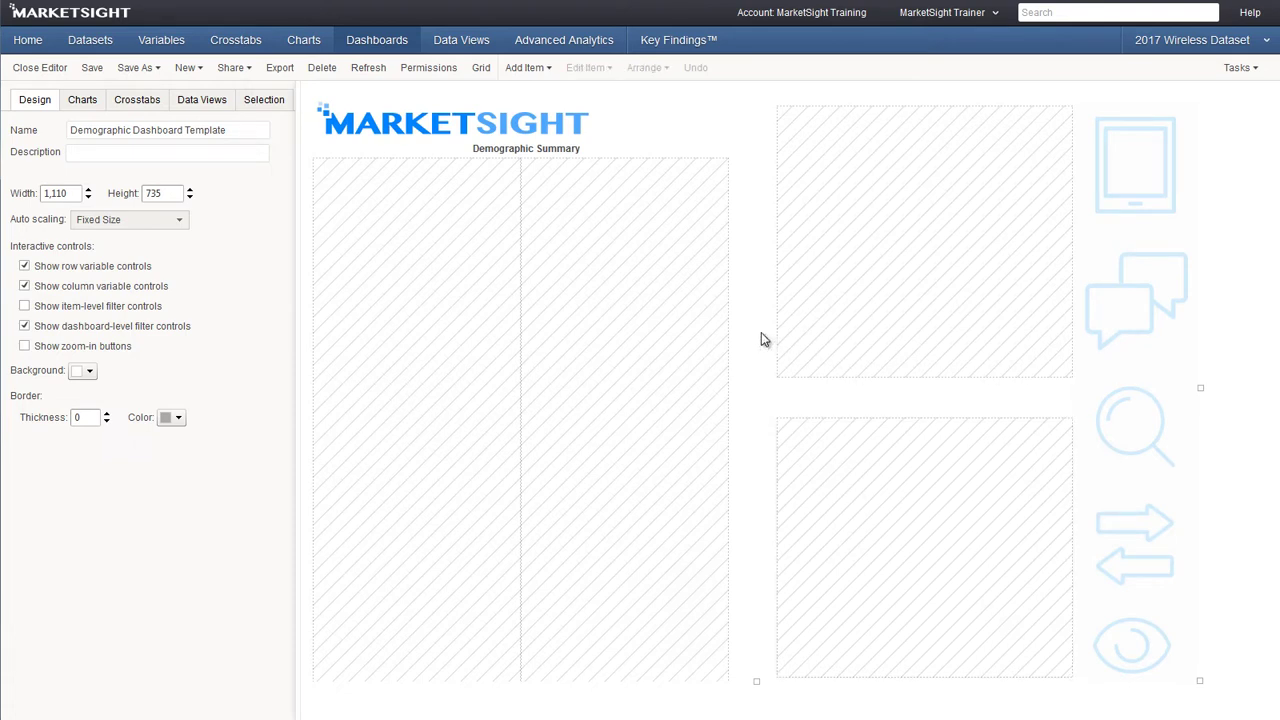
# Save the placeholder template, then create a new dashboard from Demographic Dashboard Template
pyautogui.click(93, 67)
pyautogui.click(372, 45)
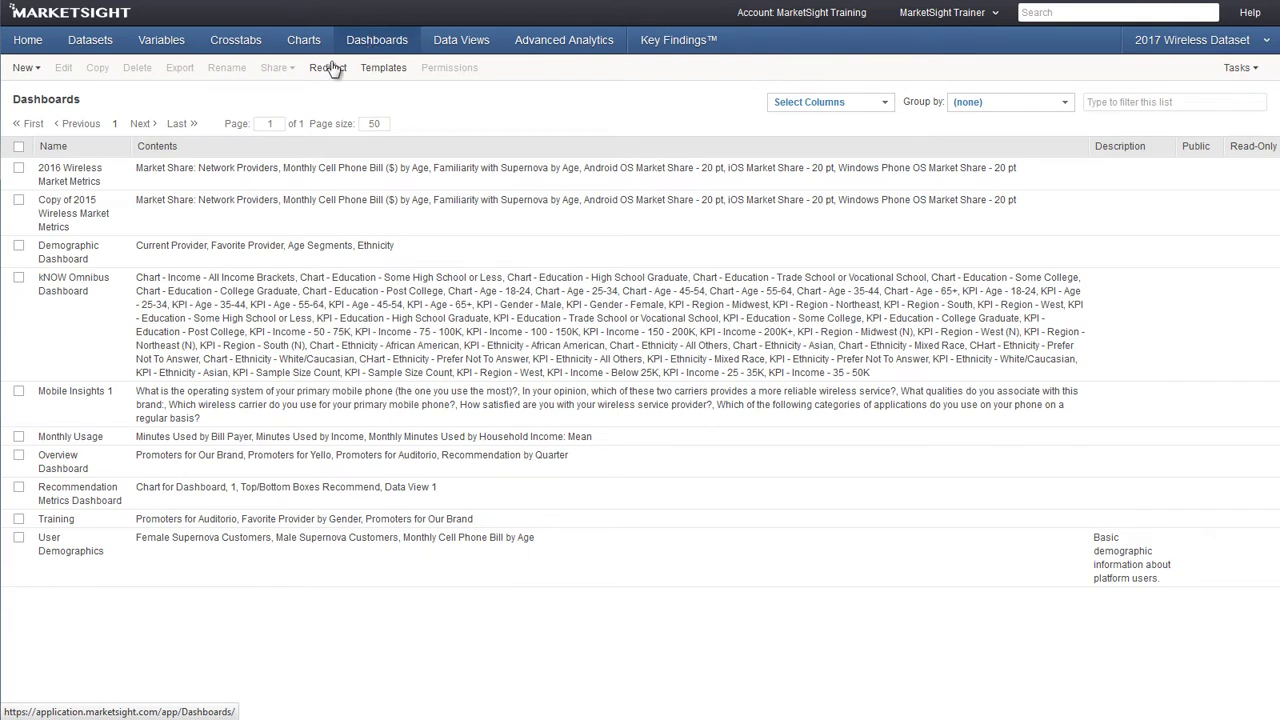
pyautogui.click(25, 68)
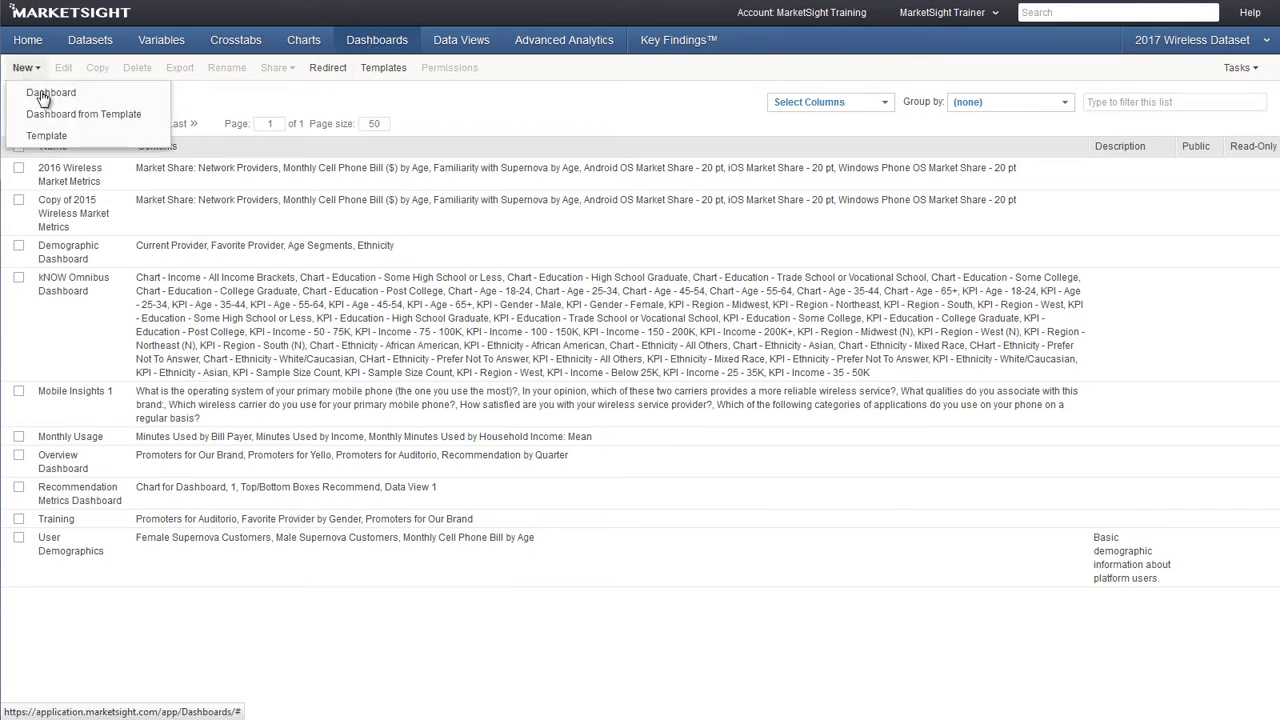
pyautogui.click(37, 122)
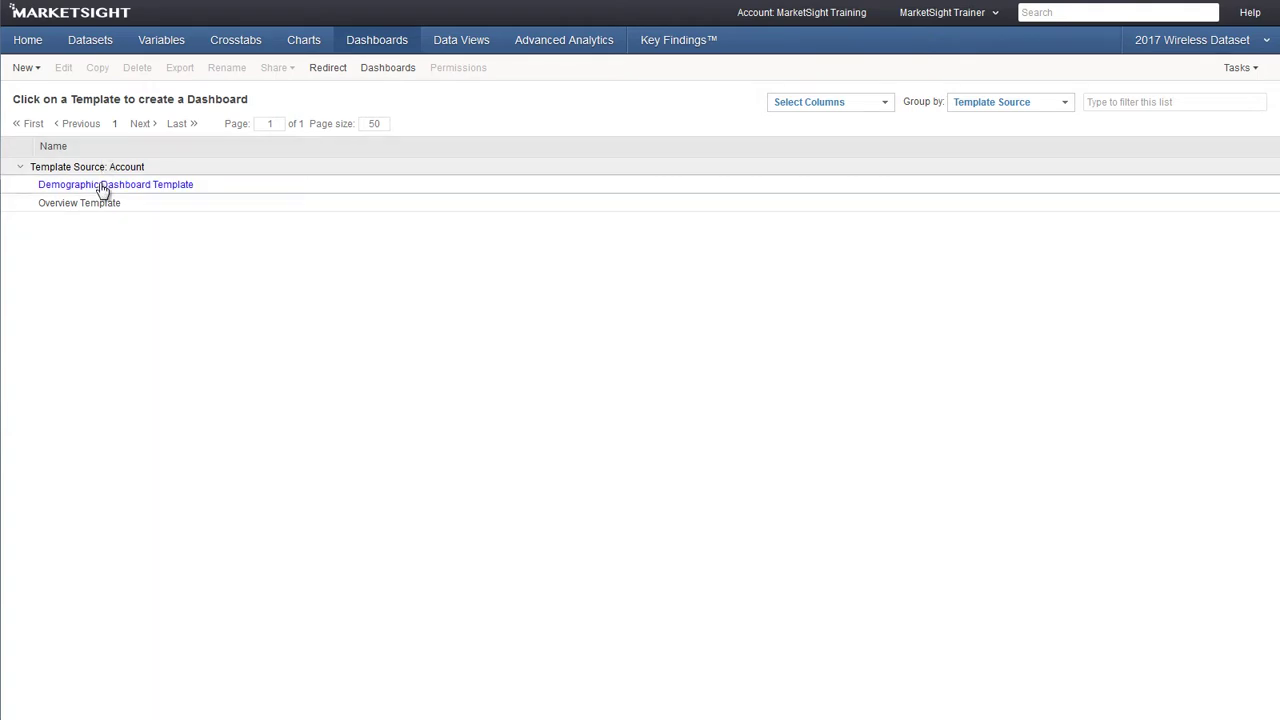
pyautogui.click(103, 186)
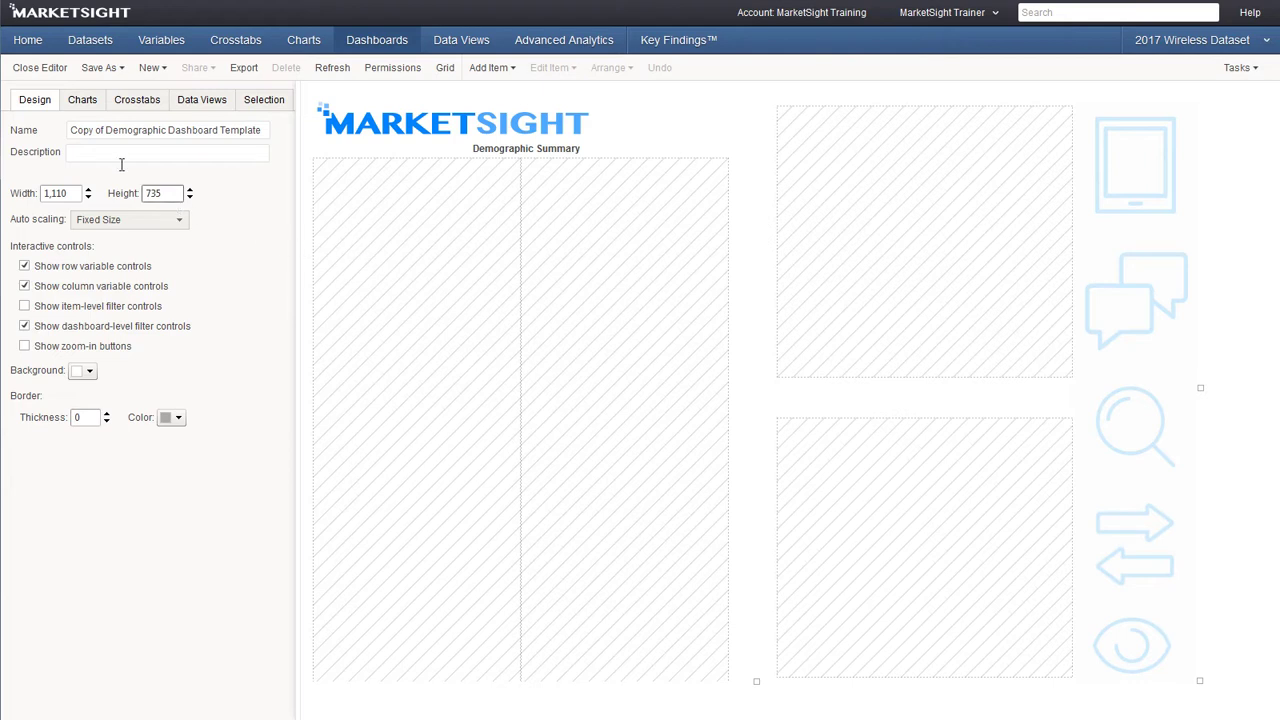
# Drag Current Provider from the Charts list into the first placeholder
pyautogui.click(81, 103)
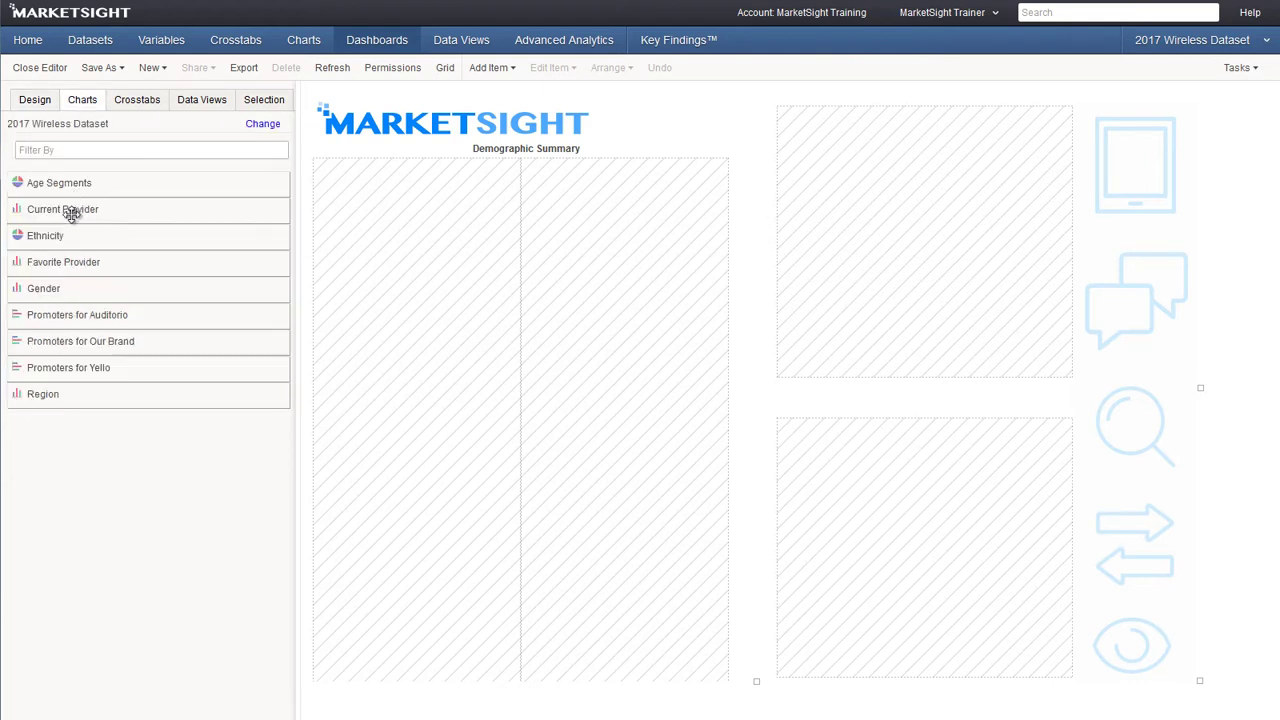
pyautogui.moveTo(71, 209); pyautogui.dragTo(415, 248)
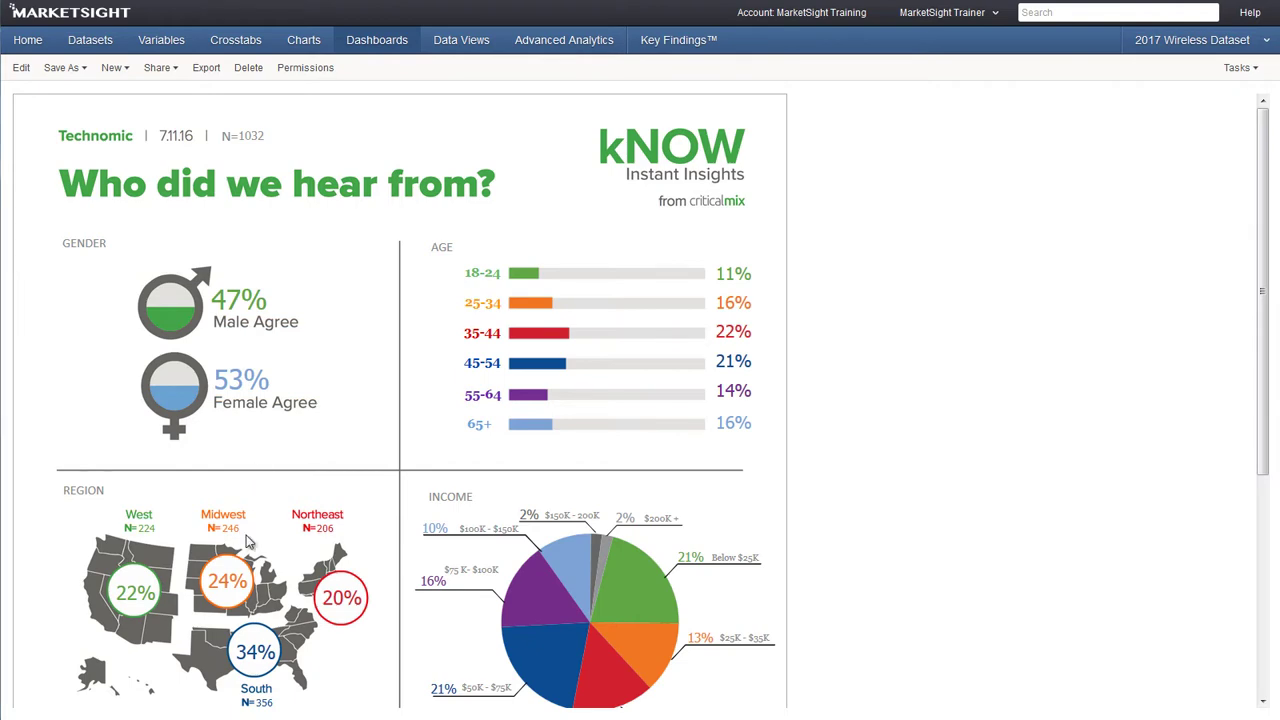
# Scroll down through the 'Who did we hear from?' infographic panels and back to the top
pyautogui.scroll(-3, 248, 541)
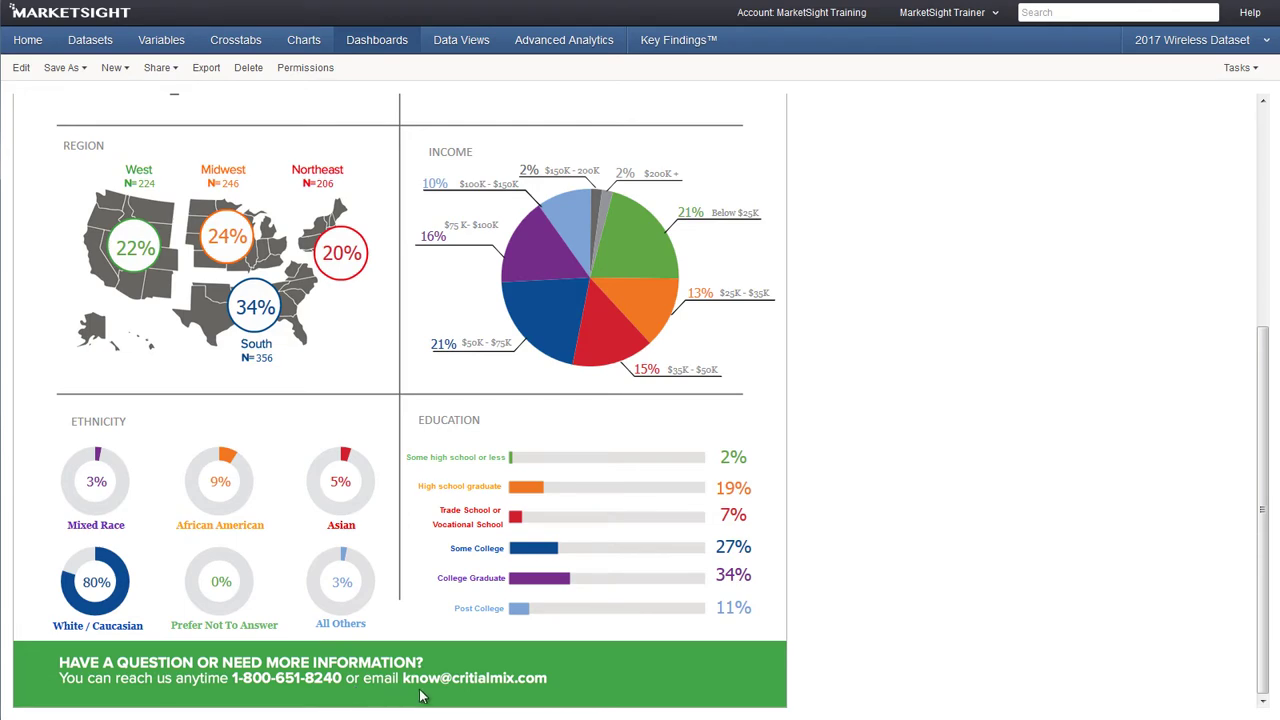
pyautogui.scroll(2, 815, 646)
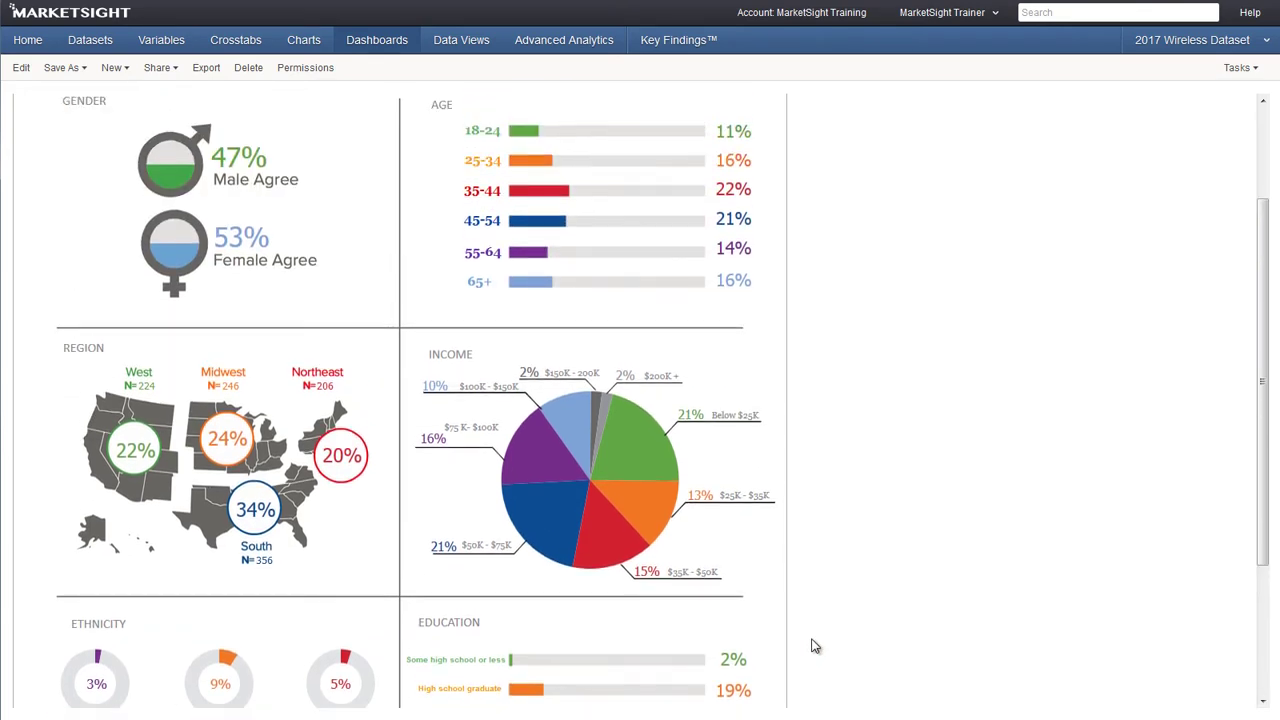
pyautogui.scroll(1, 815, 646)
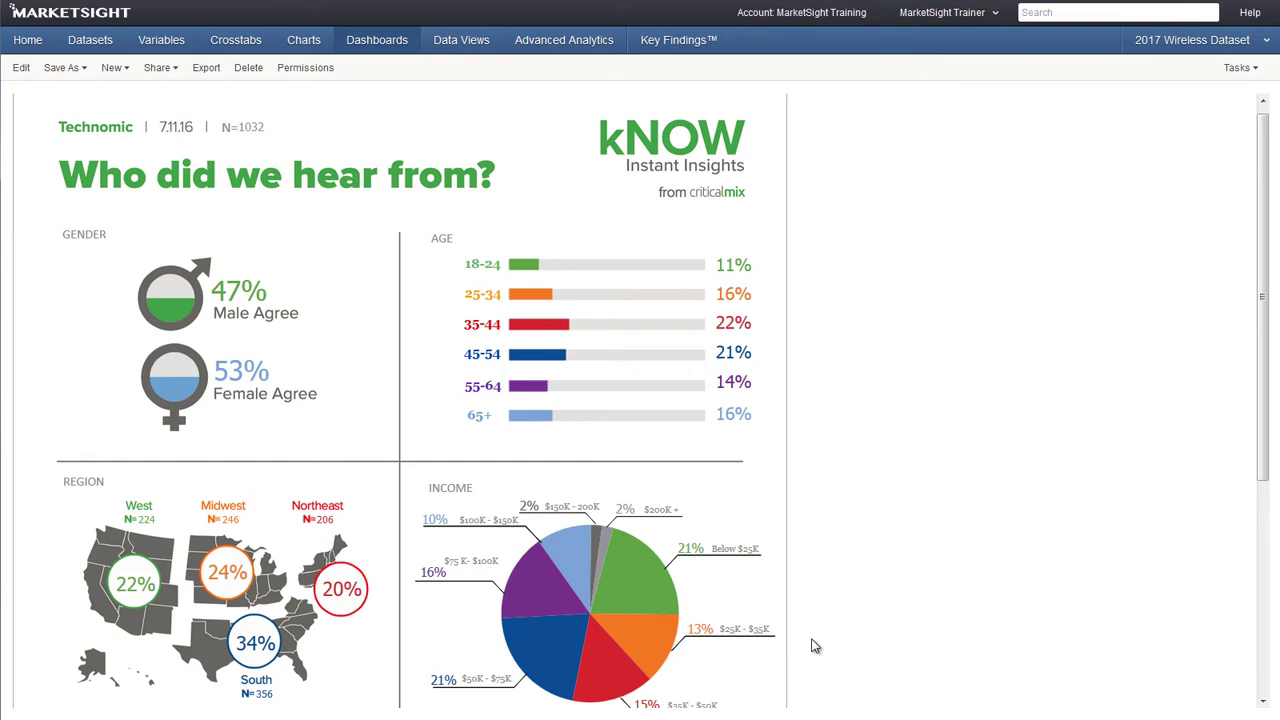